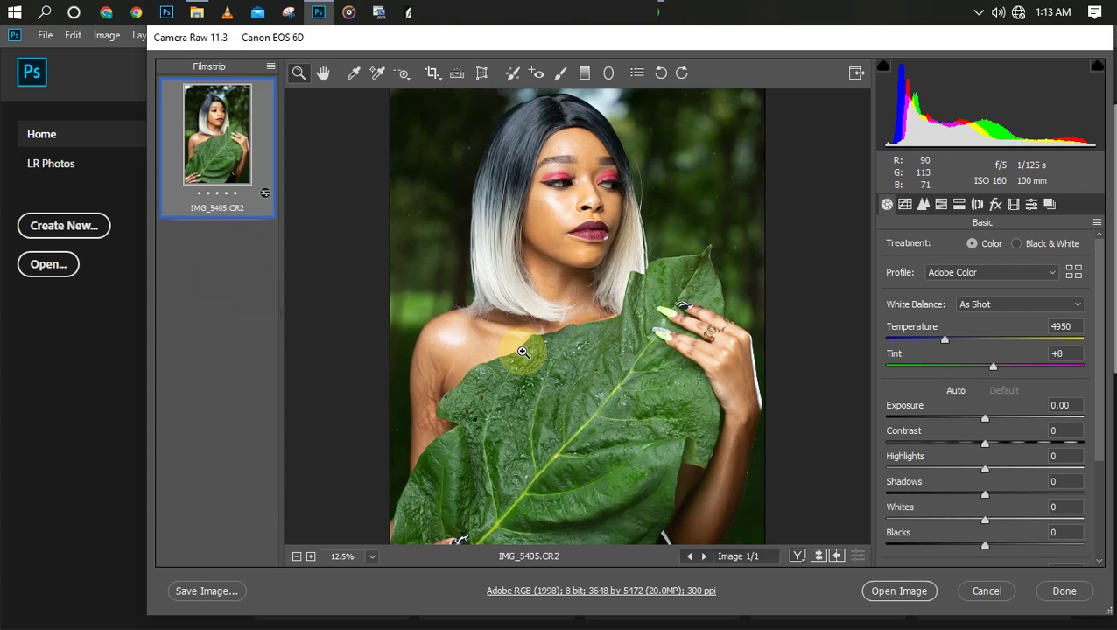
click(522, 352)
alt+click(522, 352)
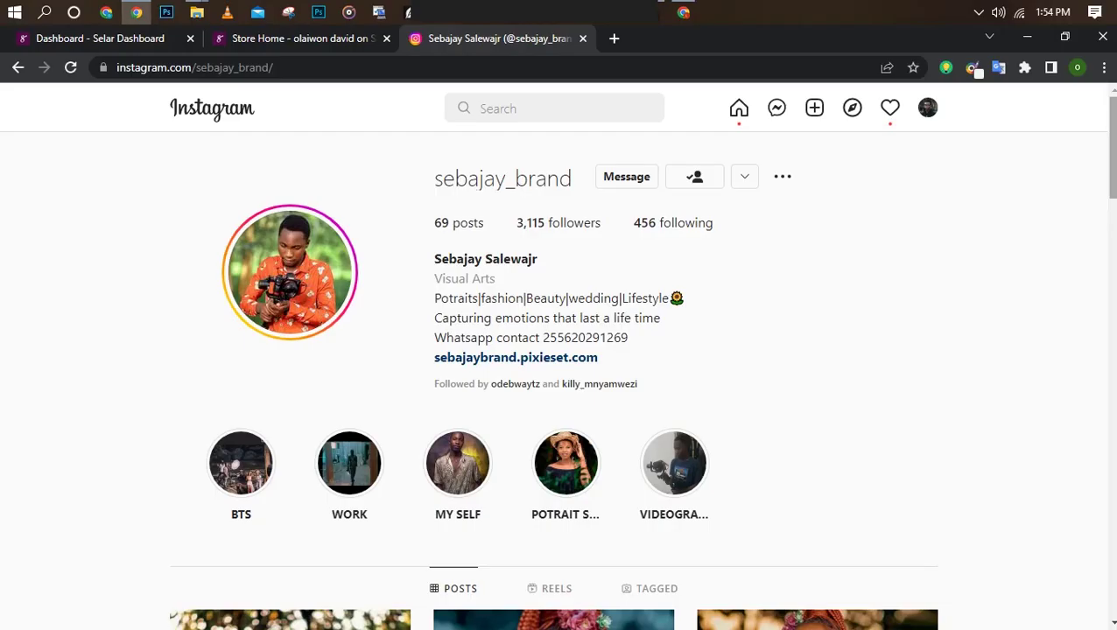
Look through the portrait posts on the photographer's Instagram profile.
scroll(560, 350, down, 2)
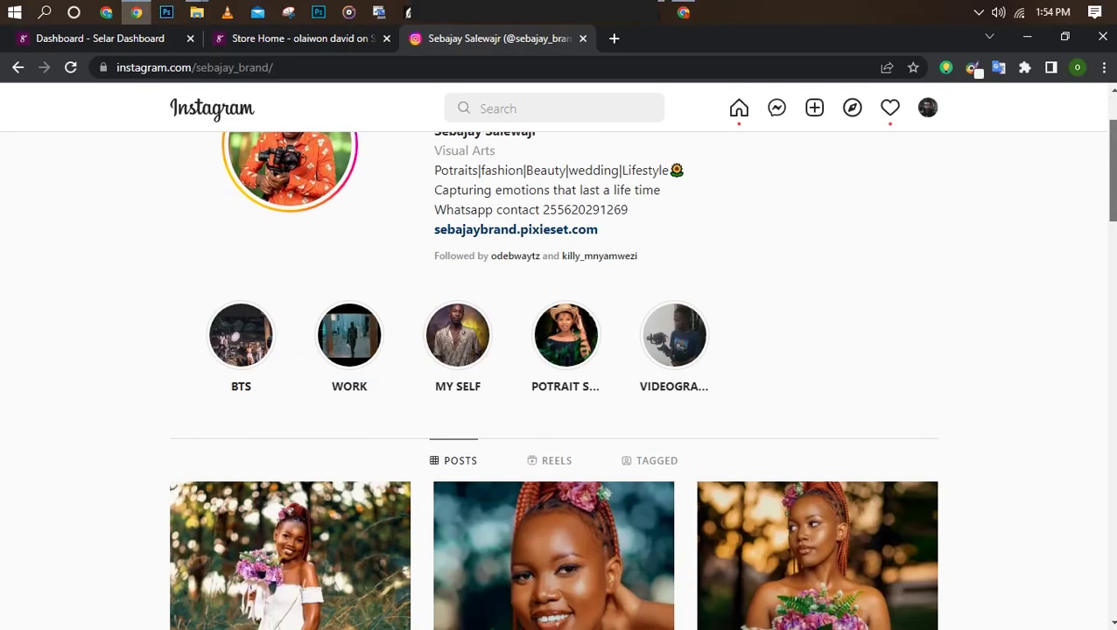
scroll(553, 380, down, 6)
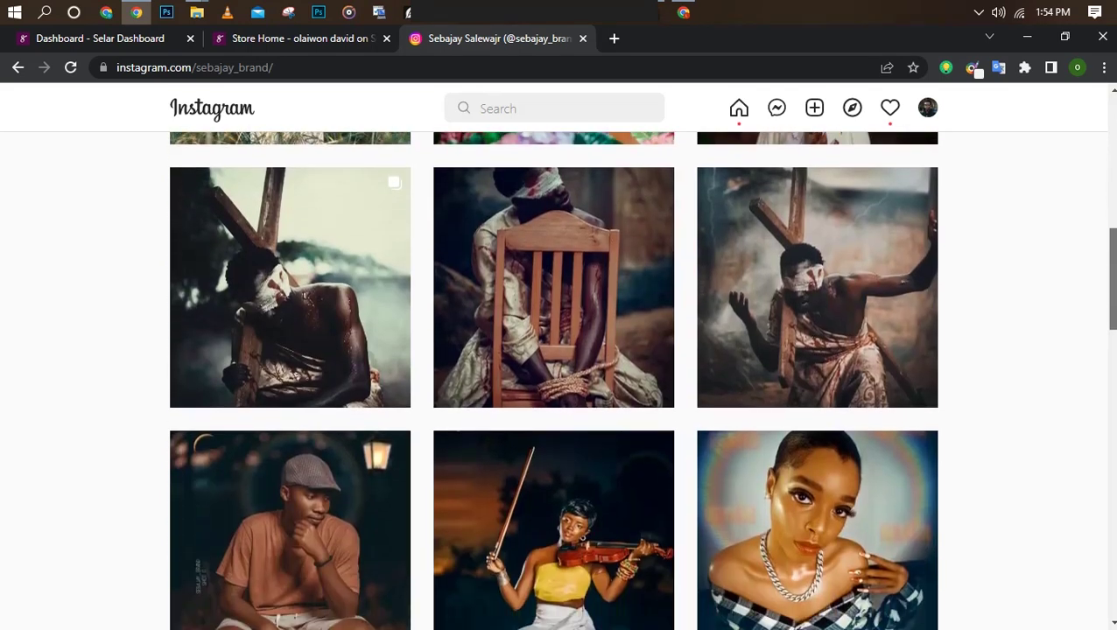
scroll(553, 380, down, 5)
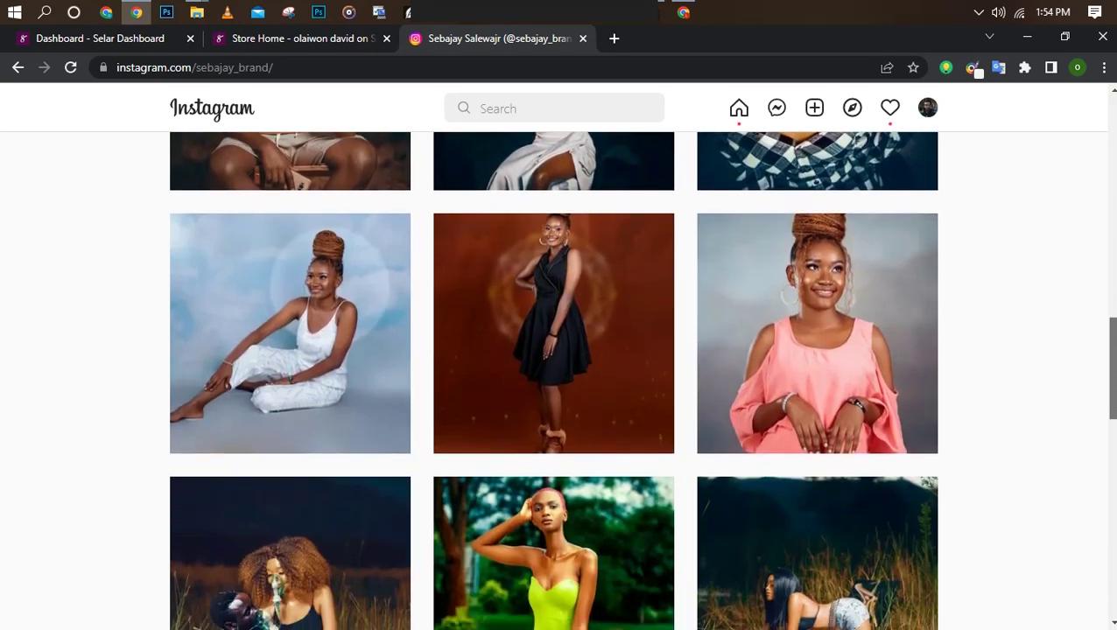
scroll(553, 380, down, 4)
scroll(553, 380, down, 3)
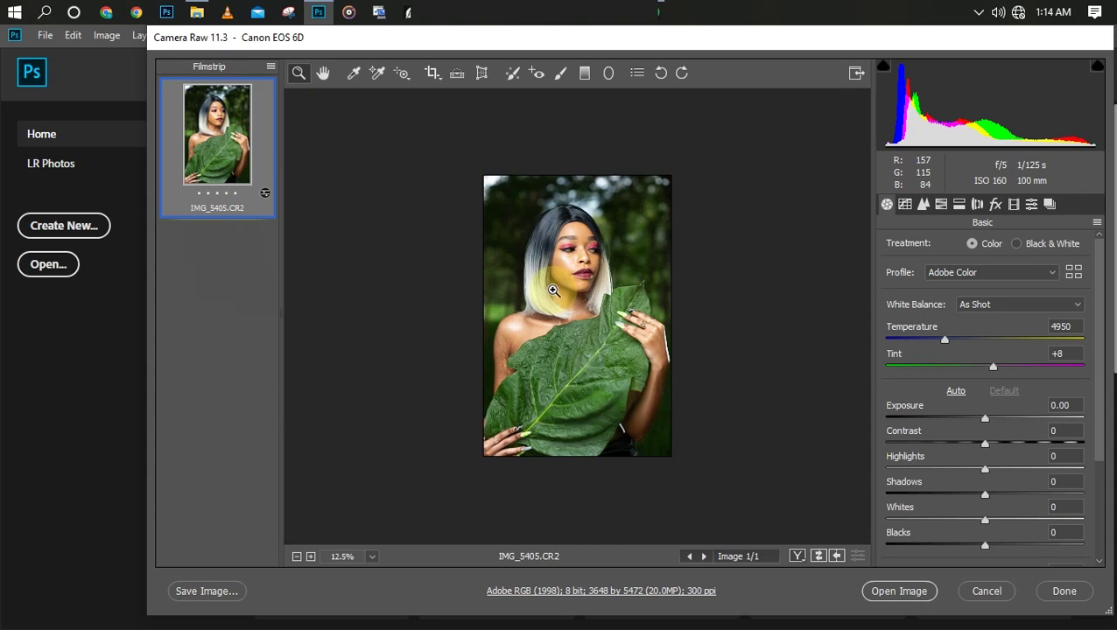
Try the Auto, Daylight, Cloudy and Shade white balance presets on the portrait.
click(553, 290)
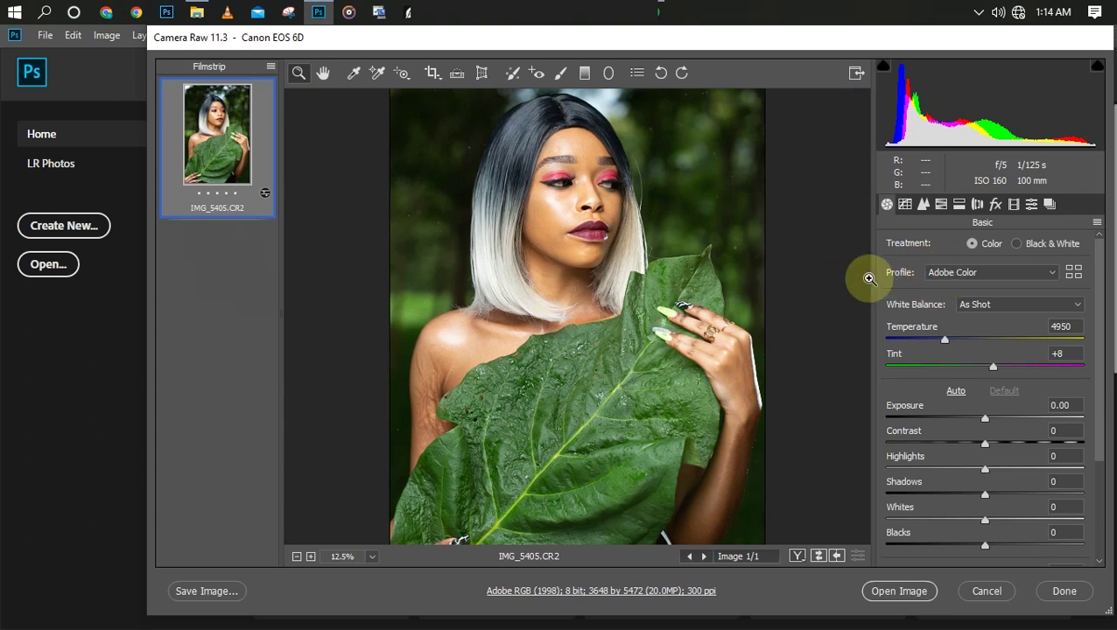
click(1010, 306)
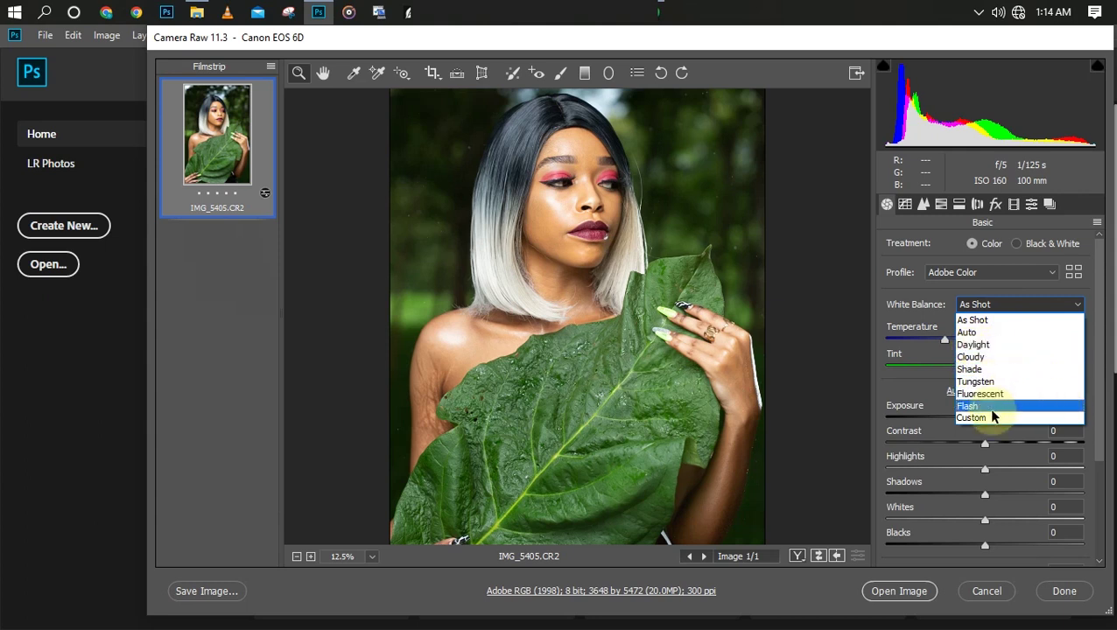
click(1007, 332)
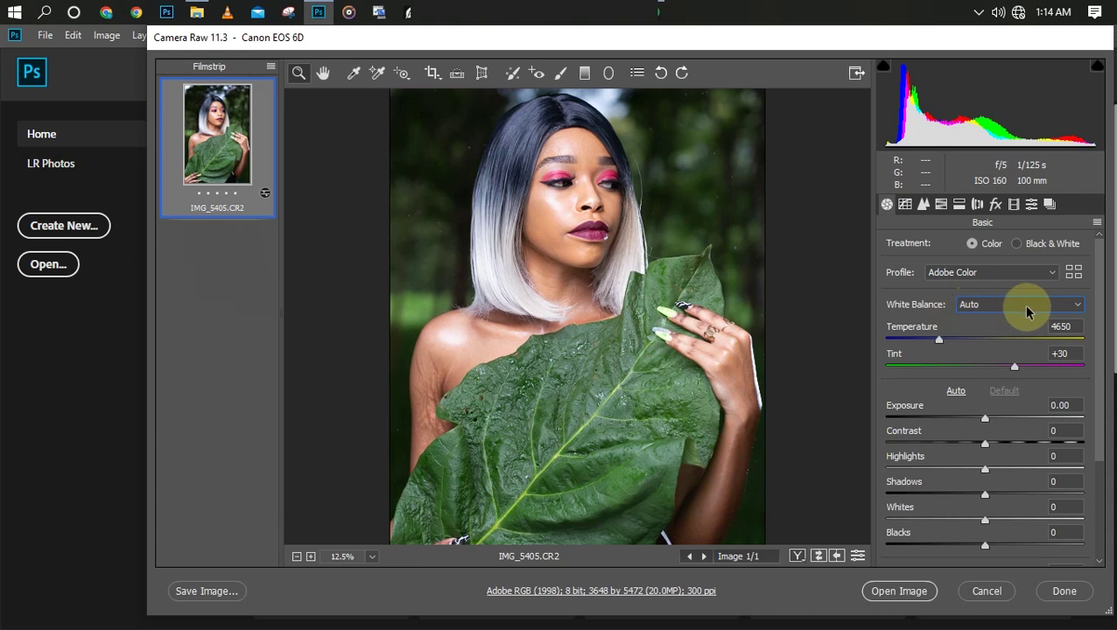
click(1027, 307)
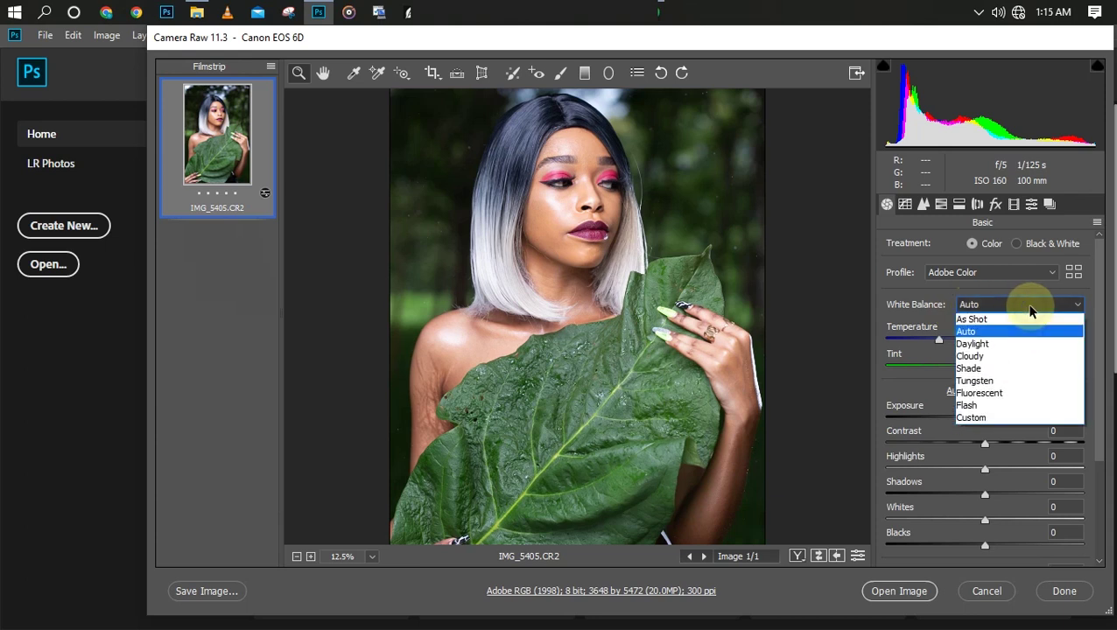
click(1018, 344)
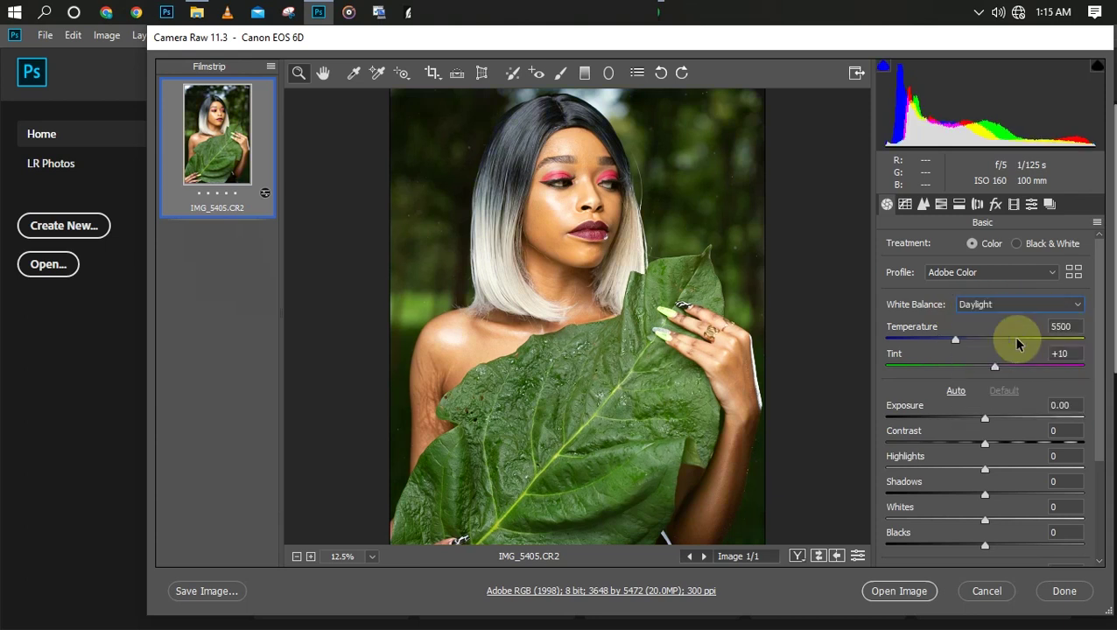
click(985, 306)
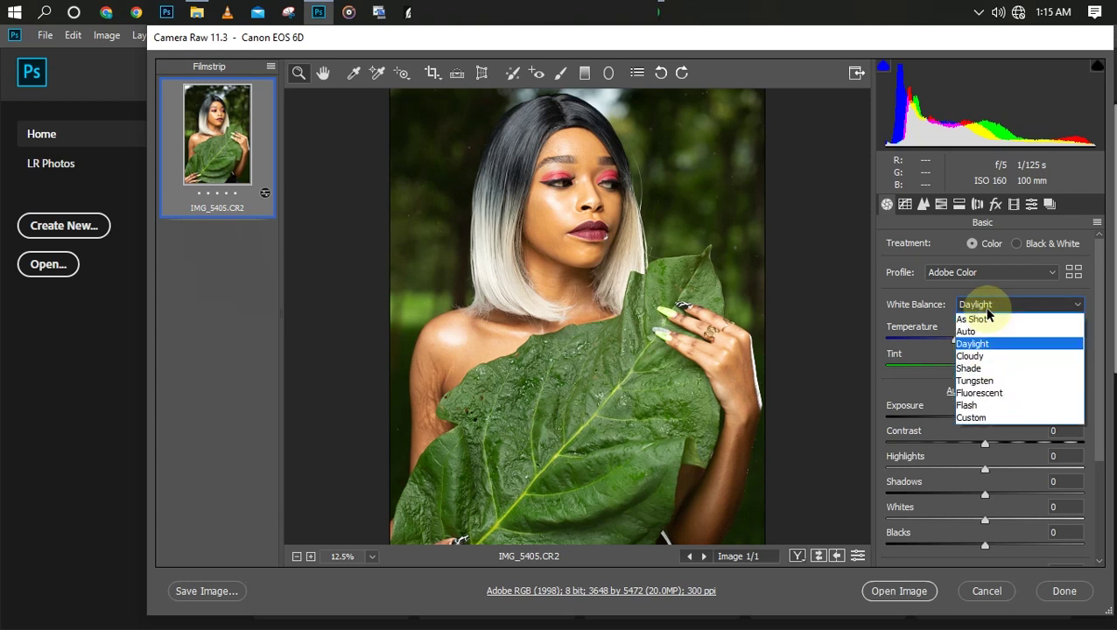
click(981, 355)
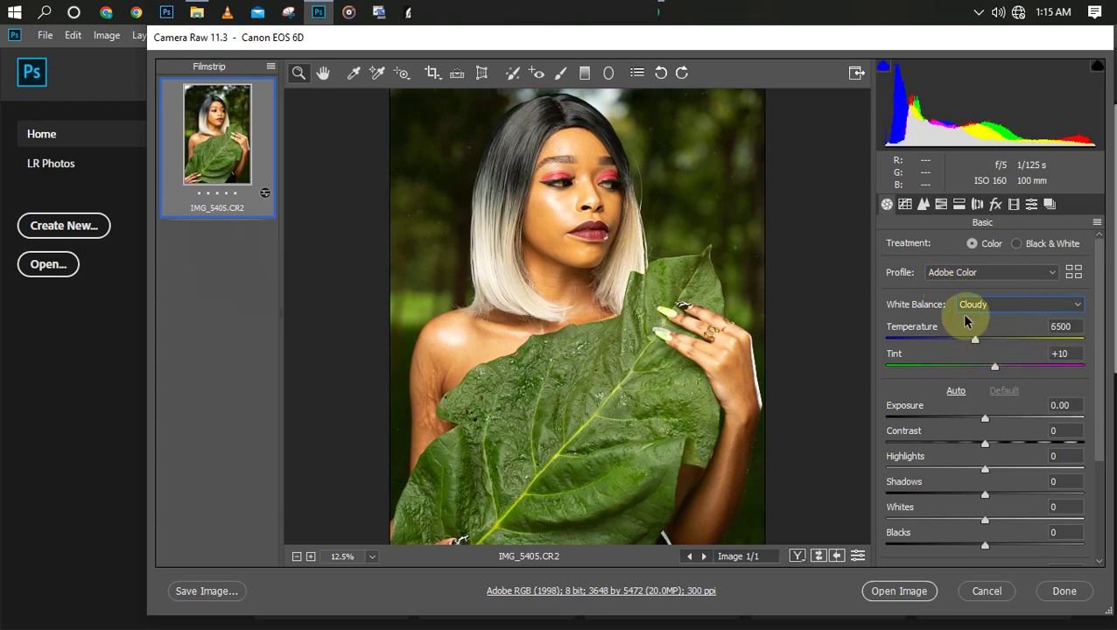
click(1018, 306)
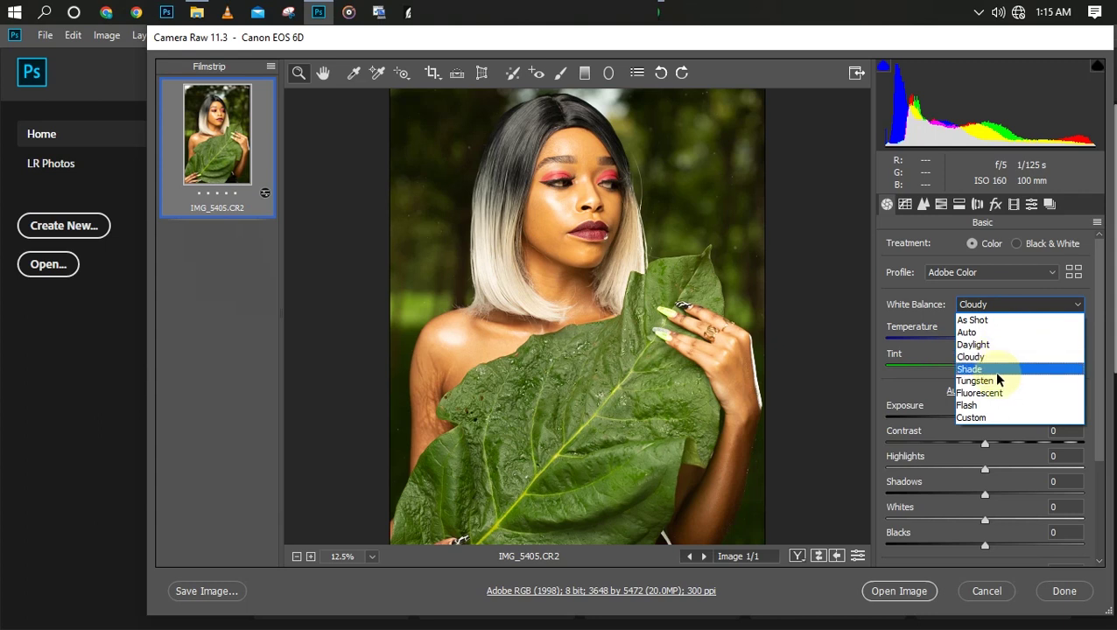
click(993, 368)
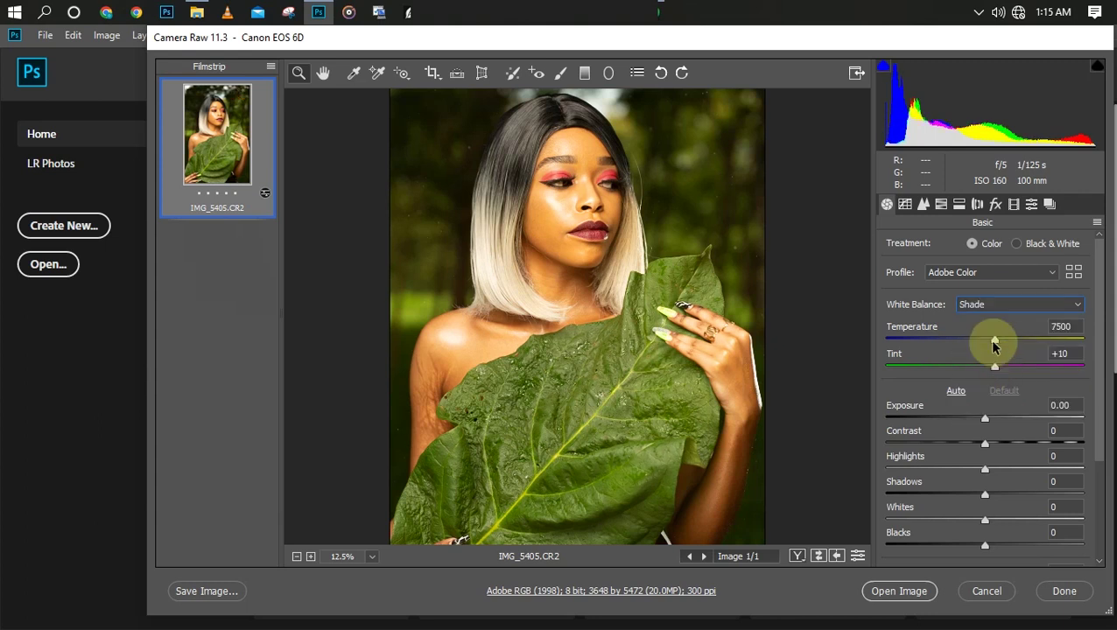
Try the Tungsten and Fluorescent white balance presets, and return the white balance to As Shot.
click(1040, 305)
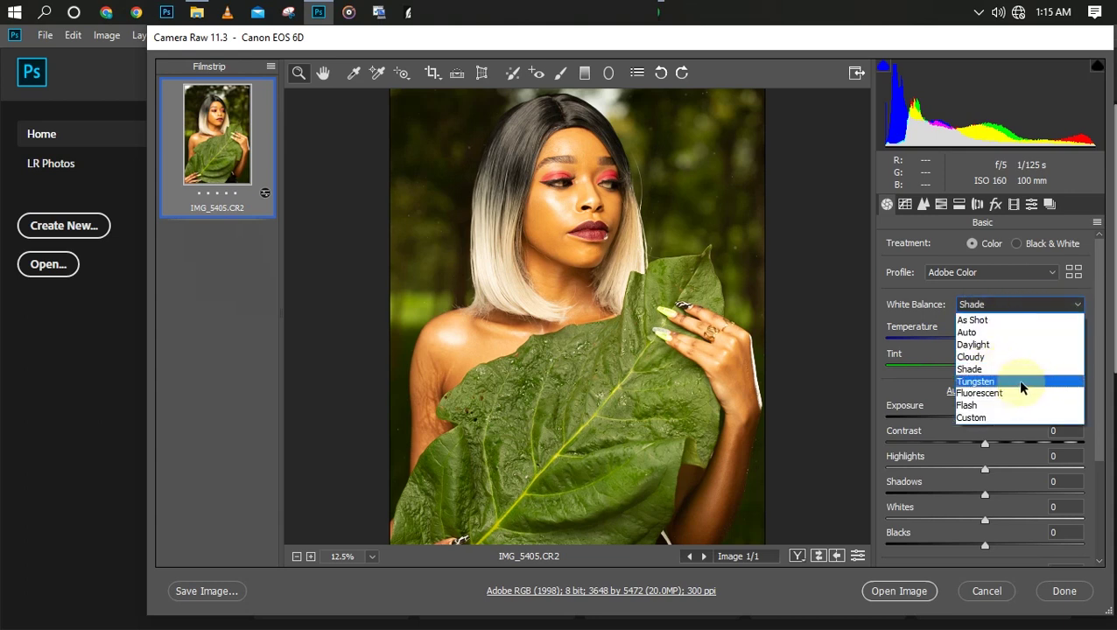
click(1003, 382)
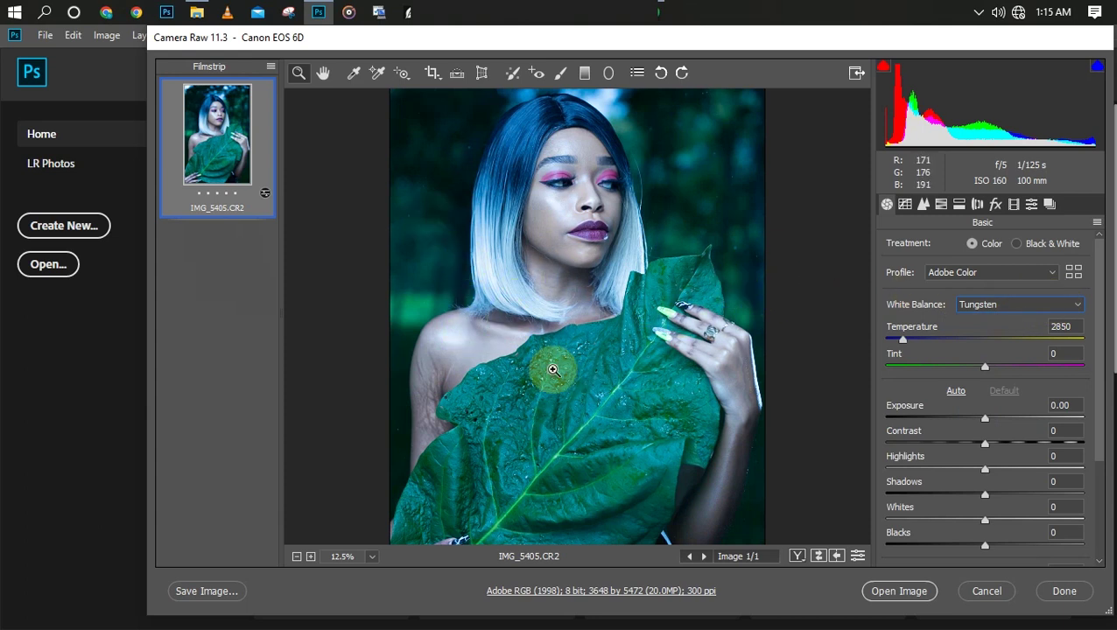
click(990, 304)
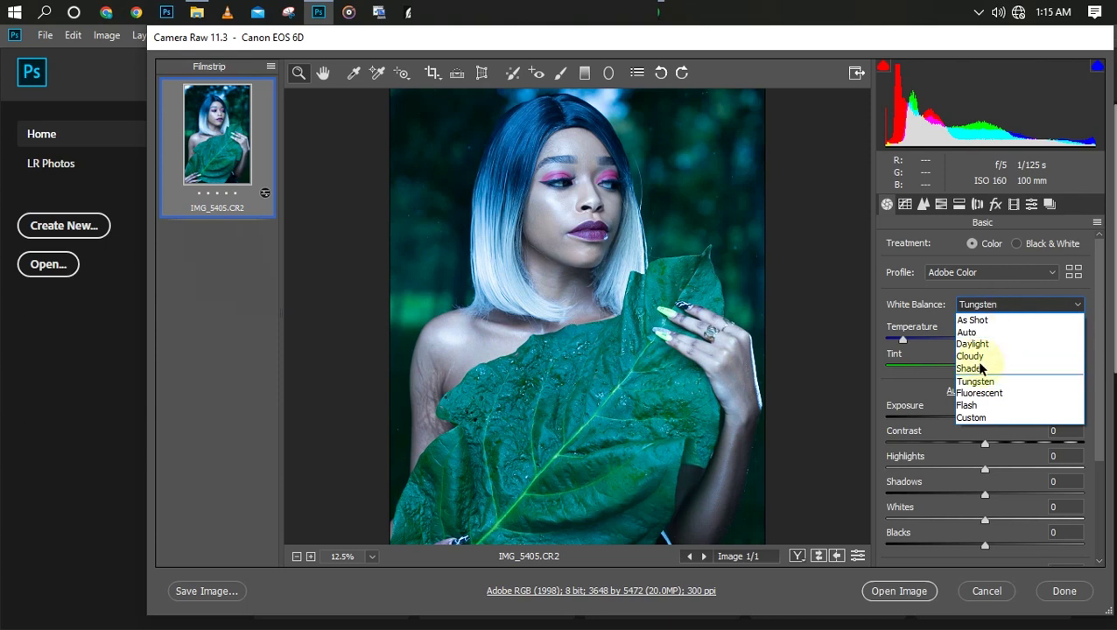
click(973, 392)
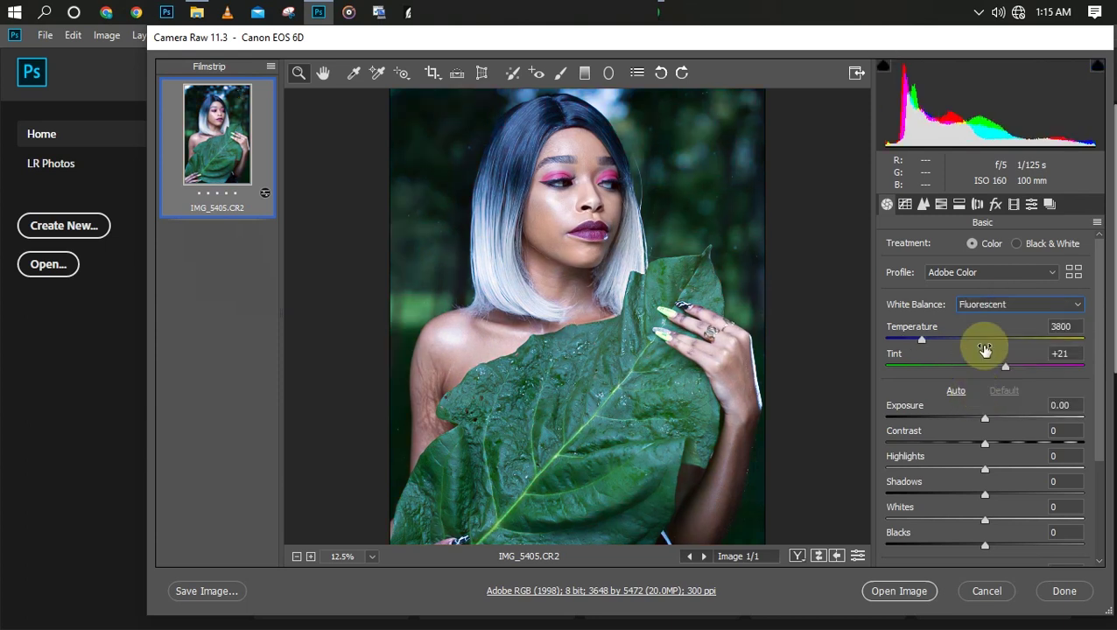
click(1024, 302)
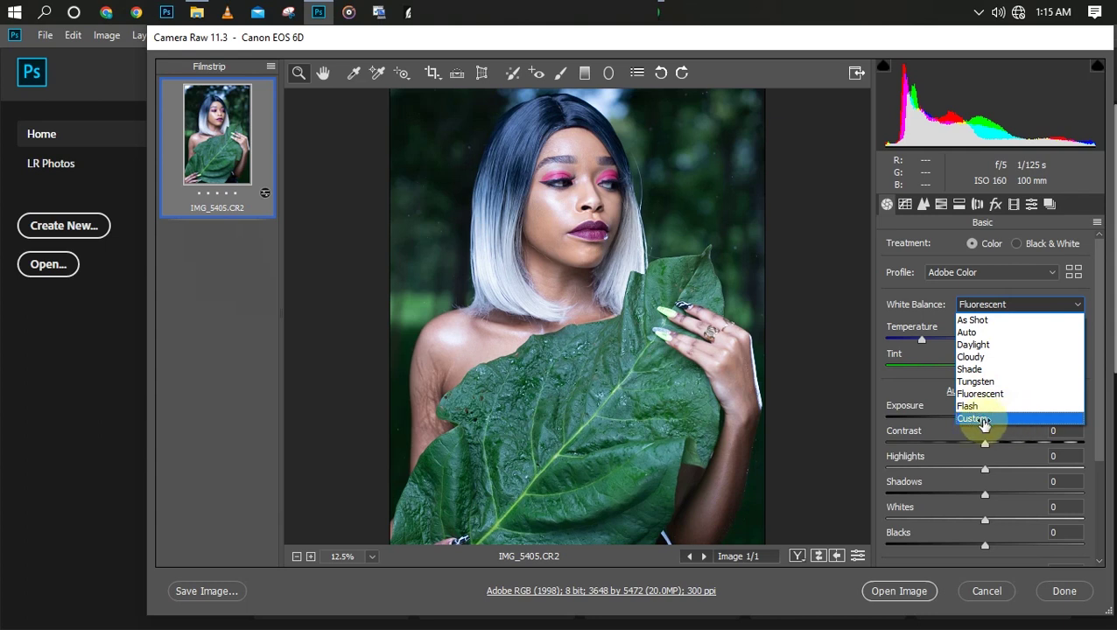
click(972, 321)
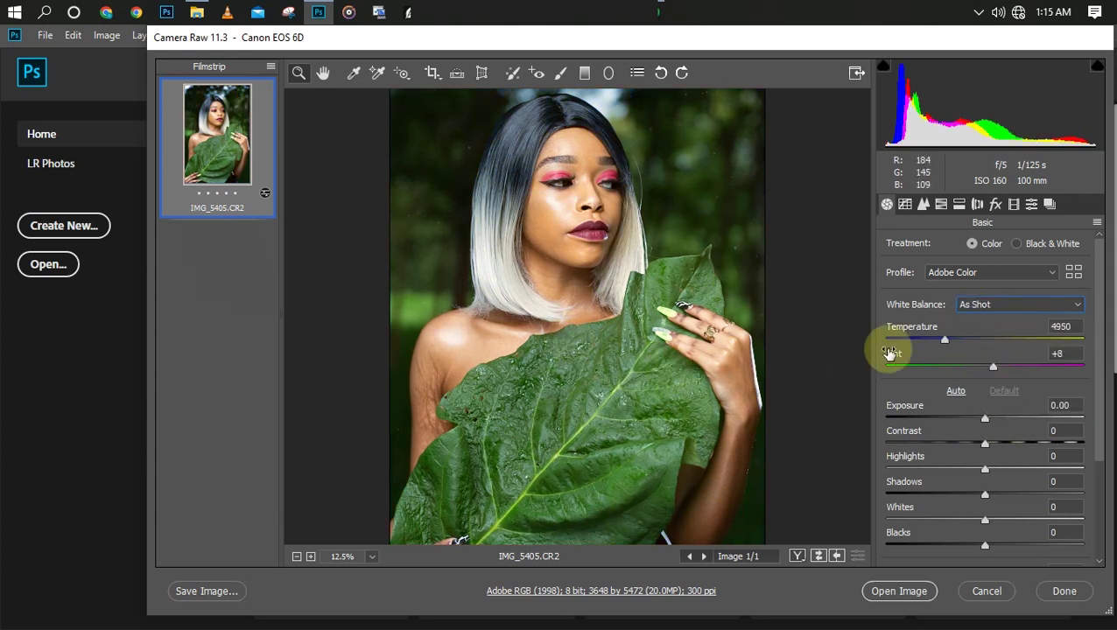
Adjust the portrait's tones with Highlights at -23, Whites at -8 and Blacks at +14.
alt+click(571, 404)
click(573, 404)
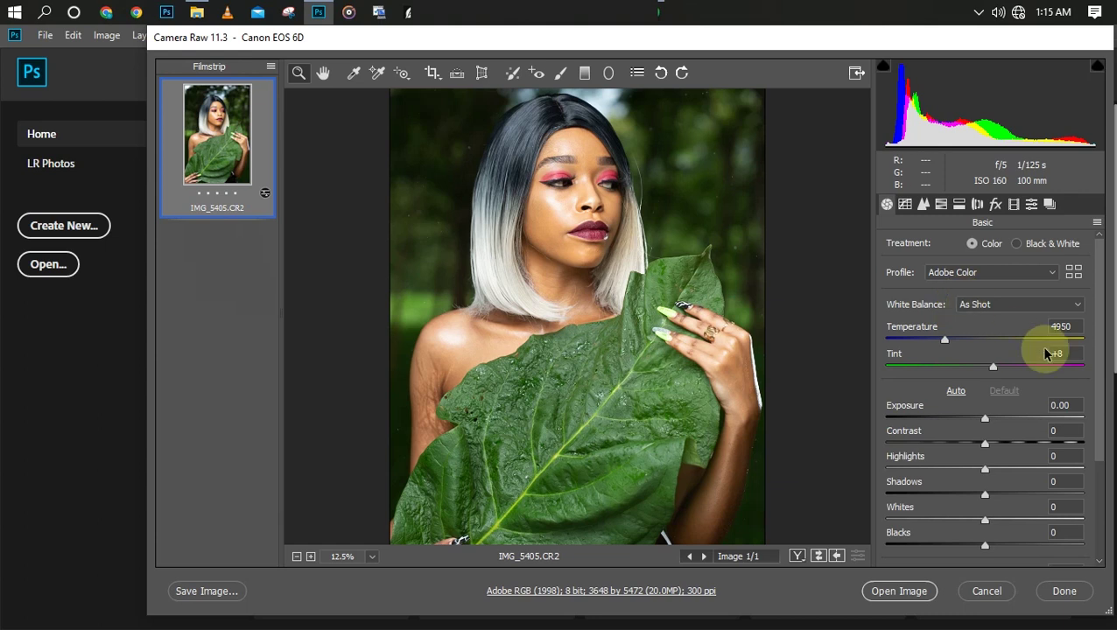
drag(1100, 362, 1099, 396)
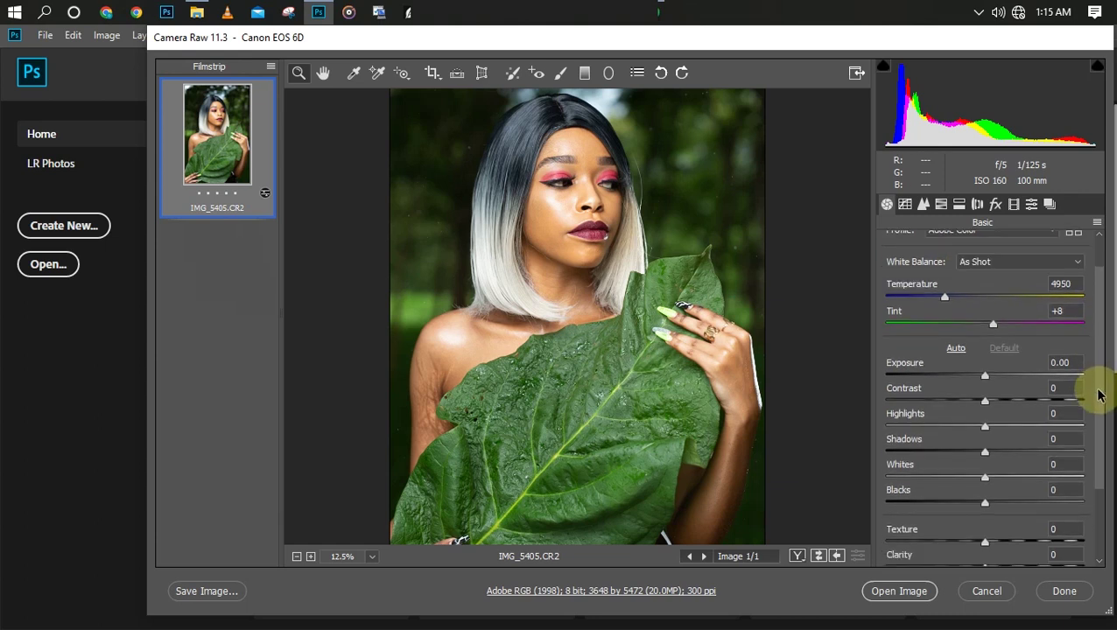
click(983, 428)
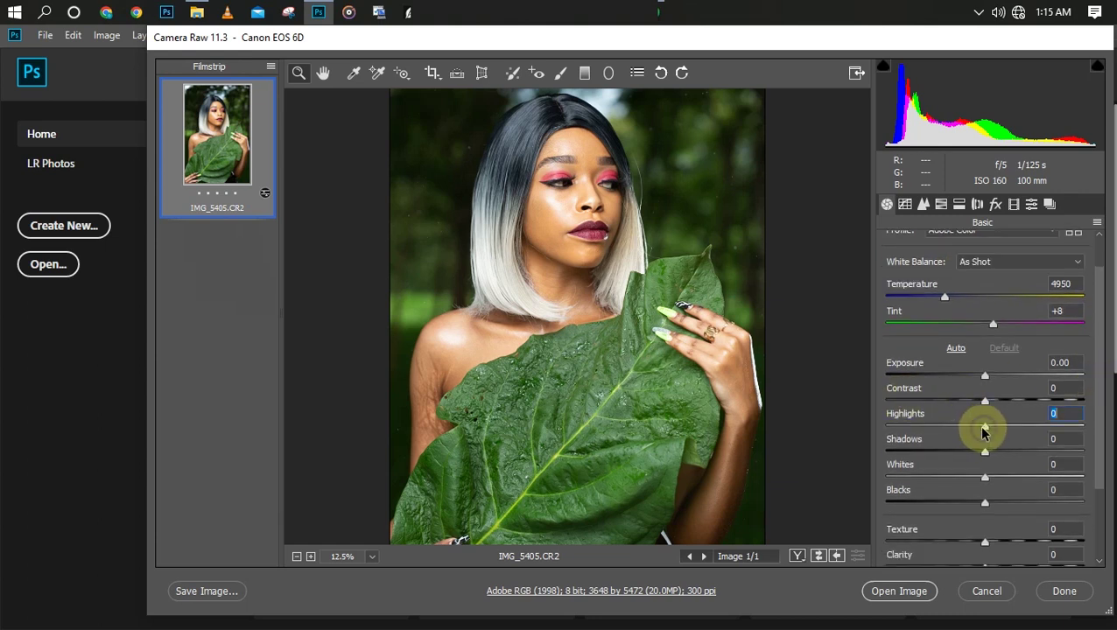
drag(983, 429, 963, 428)
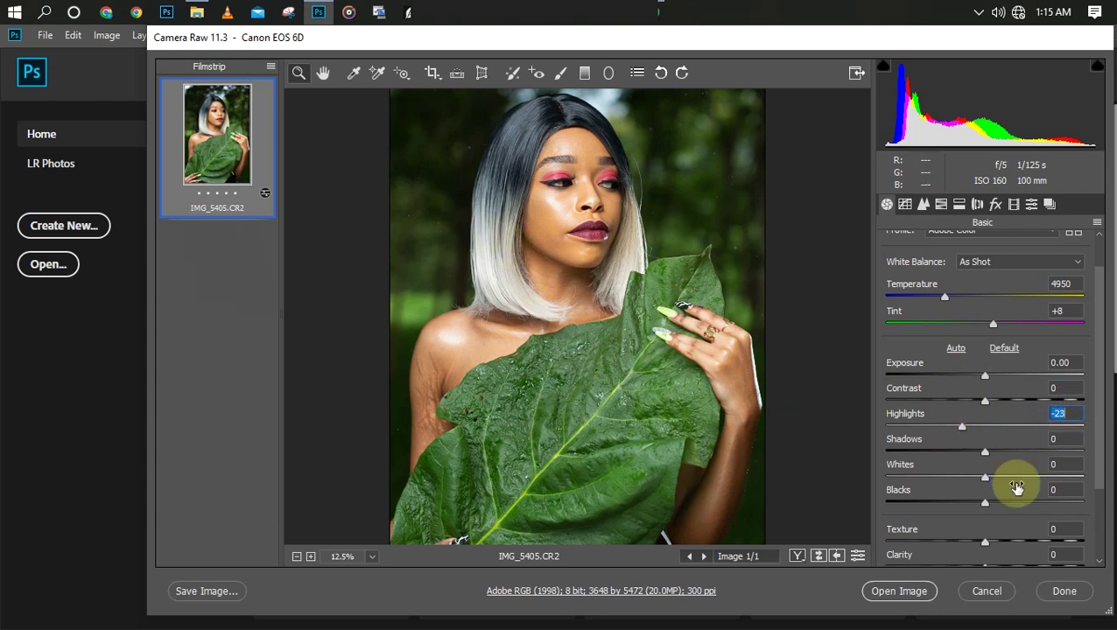
drag(984, 479, 974, 484)
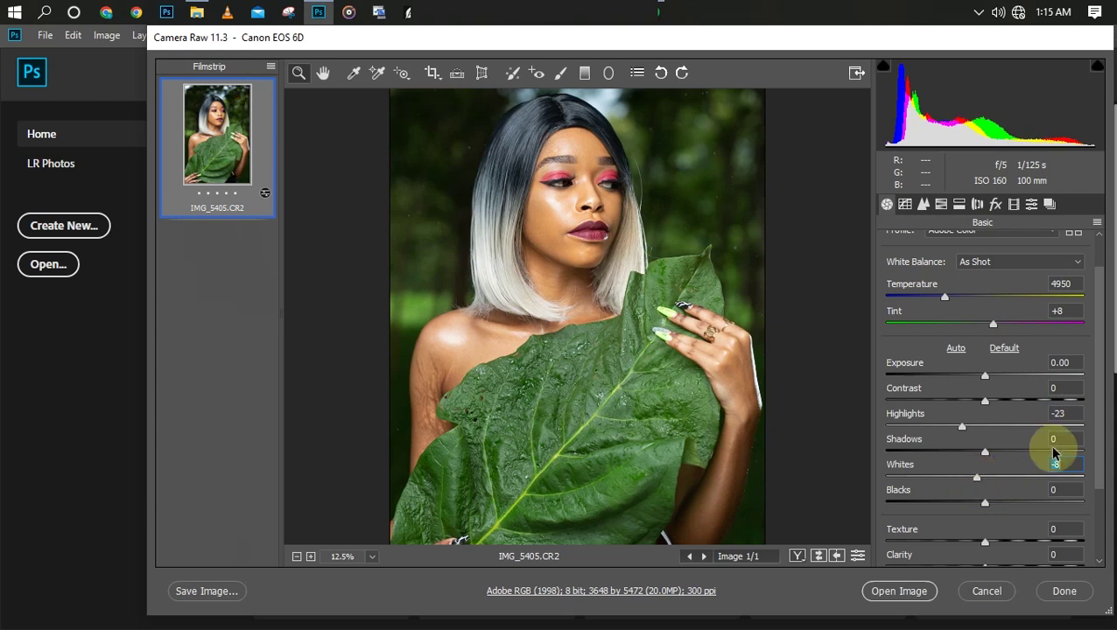
drag(1099, 424, 1099, 457)
drag(986, 459, 998, 459)
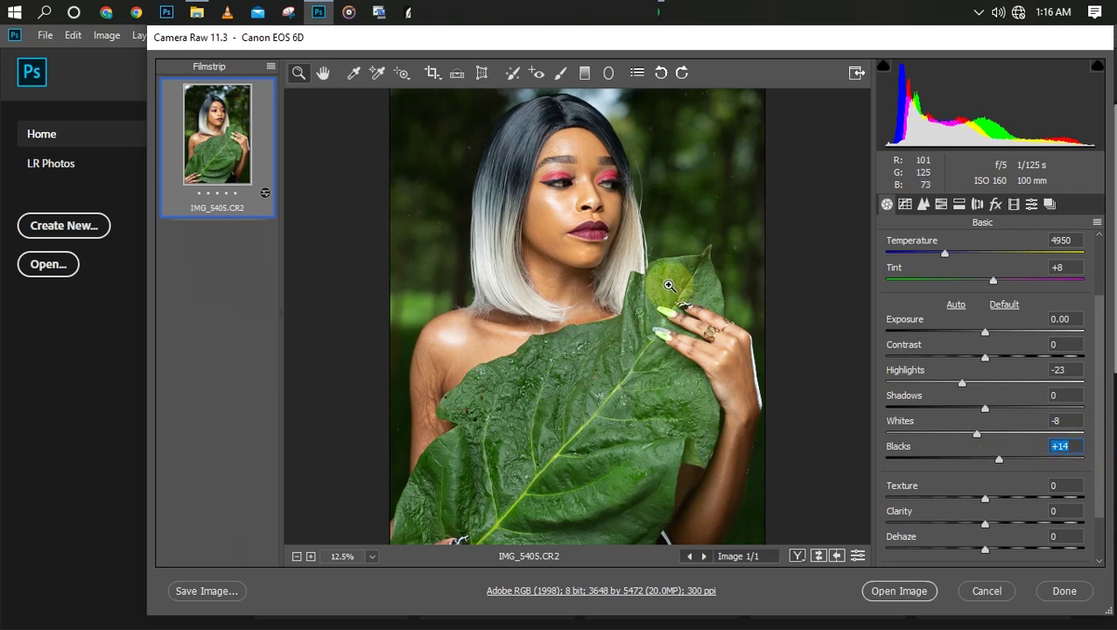
Examine the skin and makeup on the face up close, and check the whole portrait and the remaining Basic settings.
click(565, 210)
drag(579, 265, 586, 274)
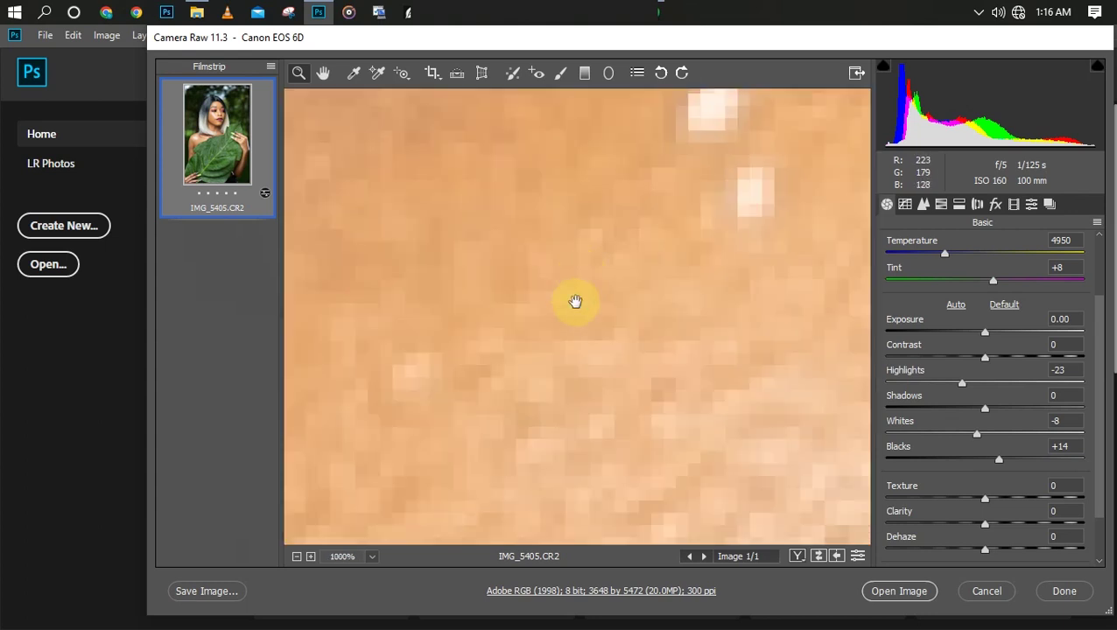
scroll(575, 302, down, 4)
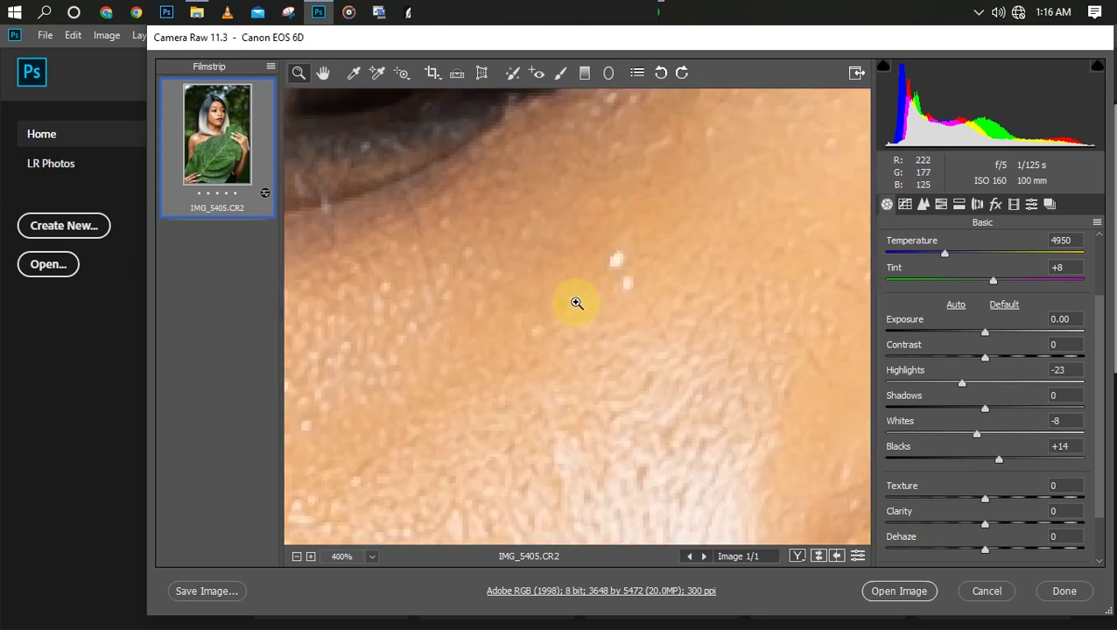
scroll(576, 303, down, 4)
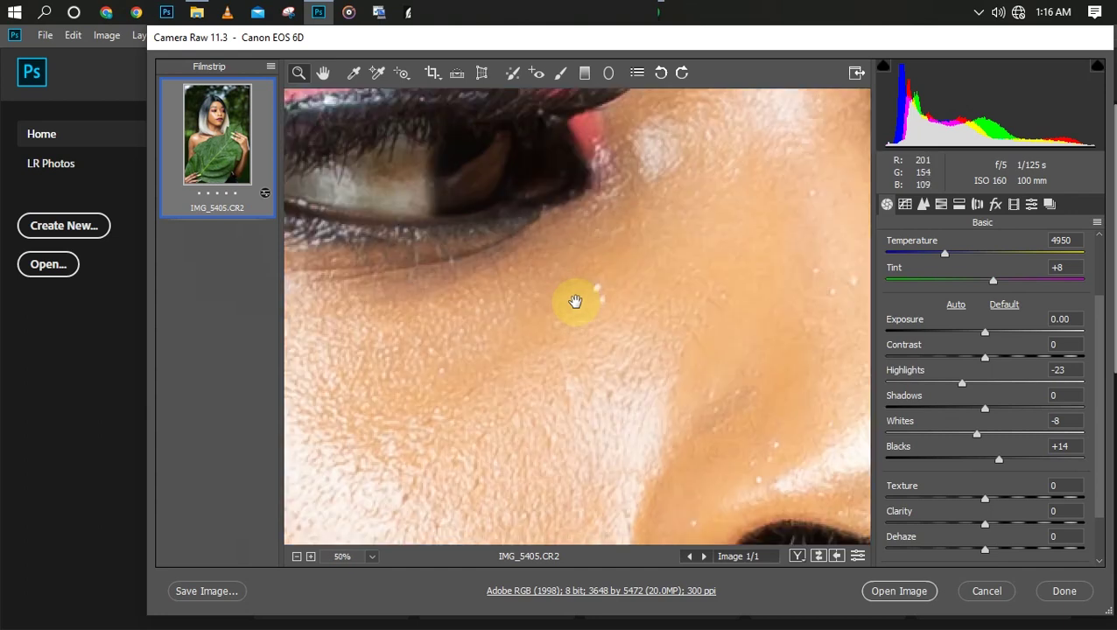
scroll(575, 302, down, 1)
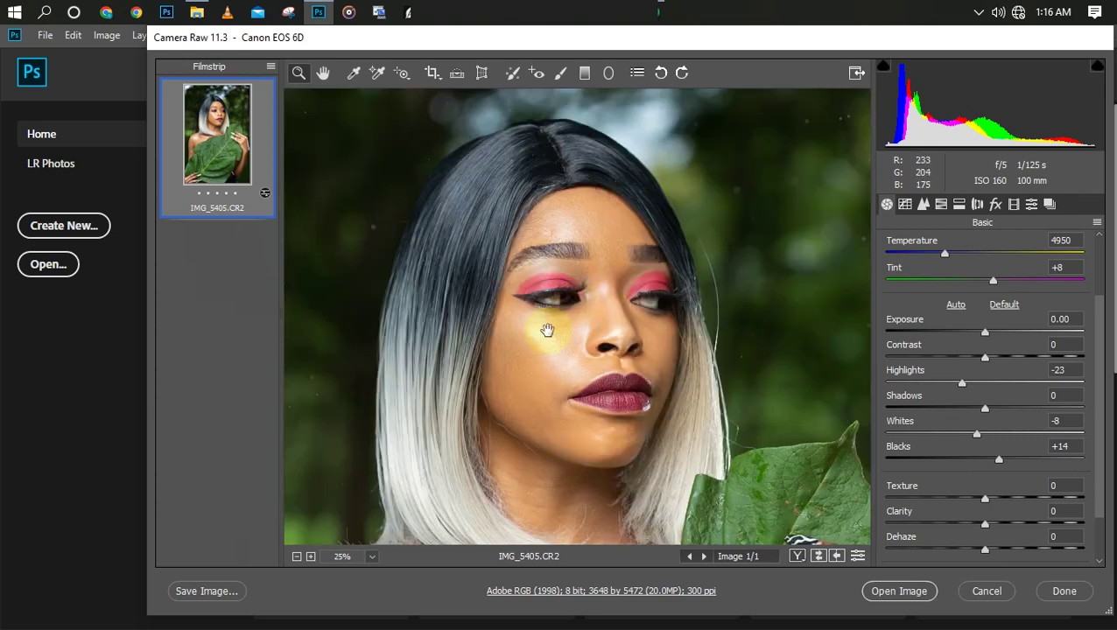
scroll(547, 330, up, 2)
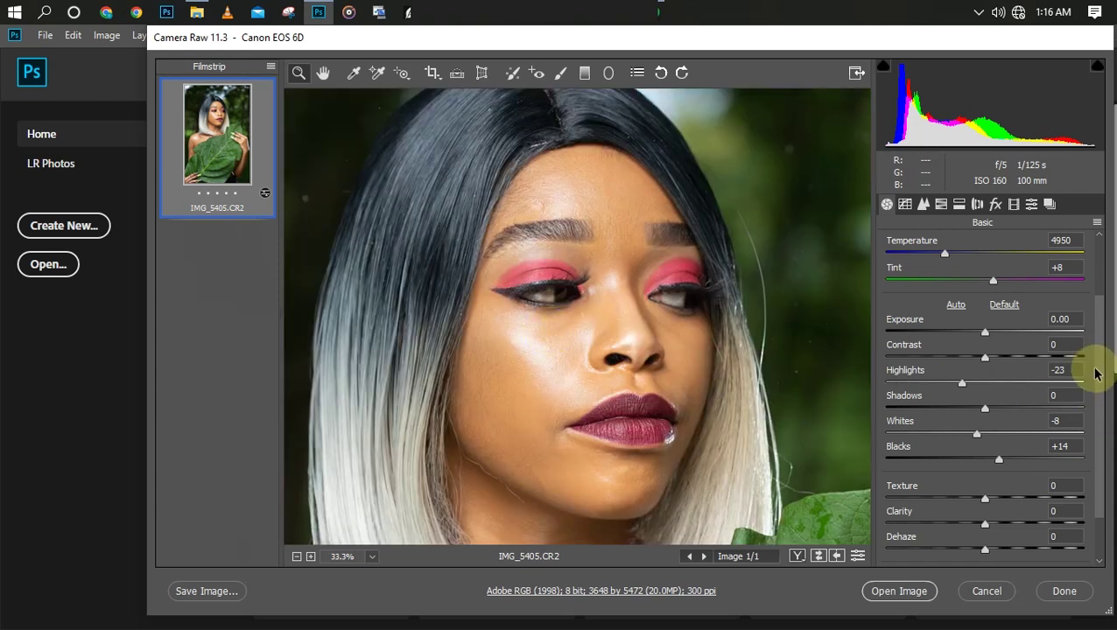
drag(1100, 375, 1097, 444)
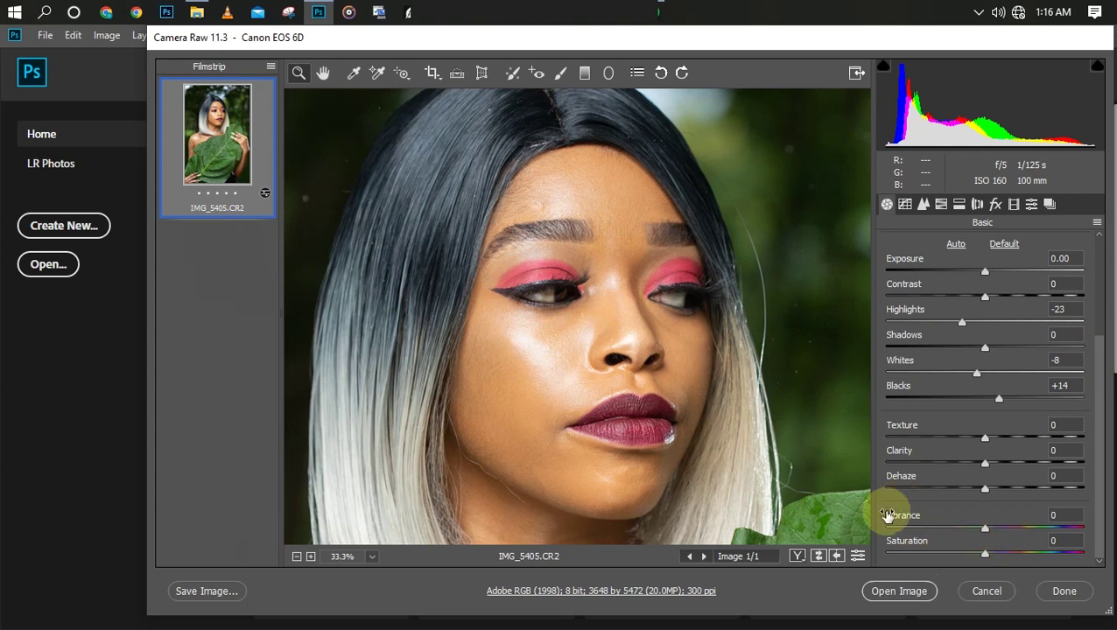
key(ctrl+minus)
key(ctrl+minus)
key(ctrl+minus)
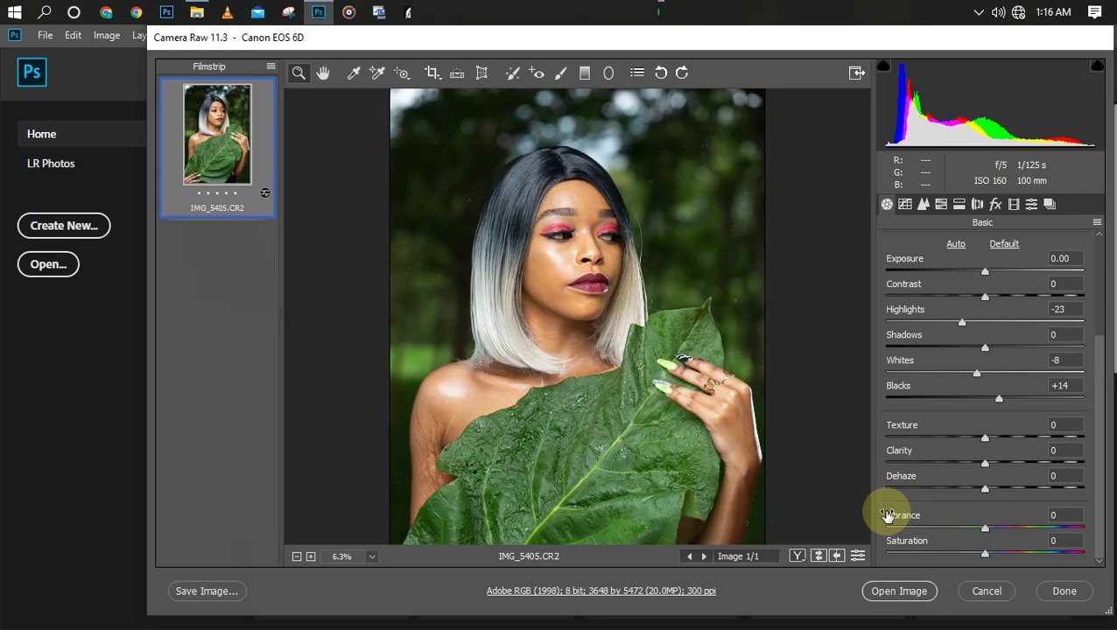
key(ctrl+minus)
key(ctrl+plus)
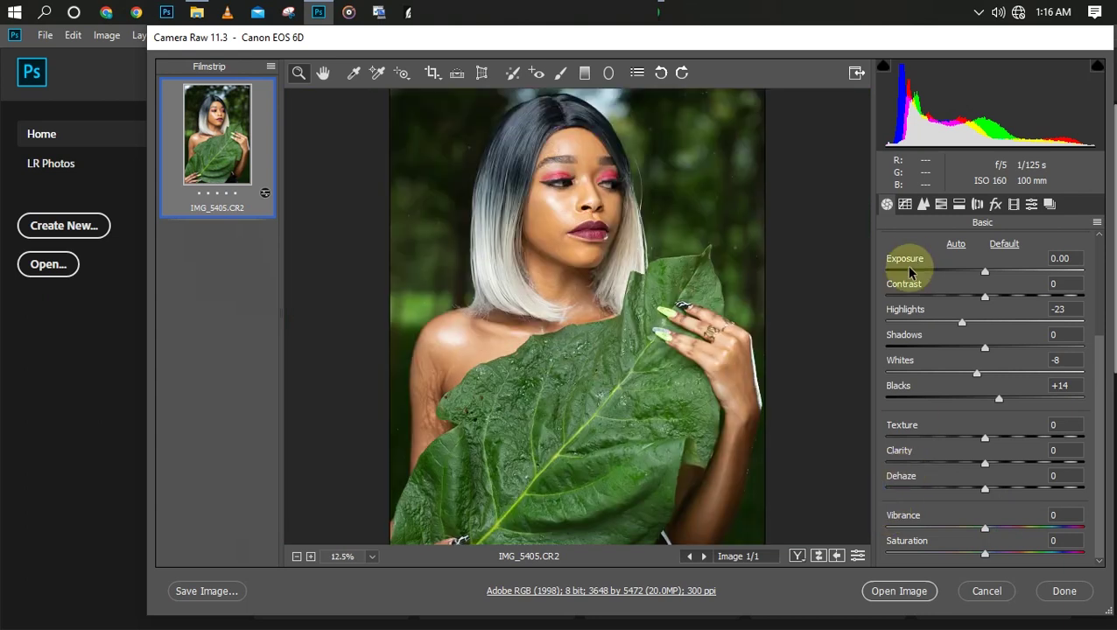
Look through the portrait's HSL hue, saturation and luminance adjustments.
click(942, 205)
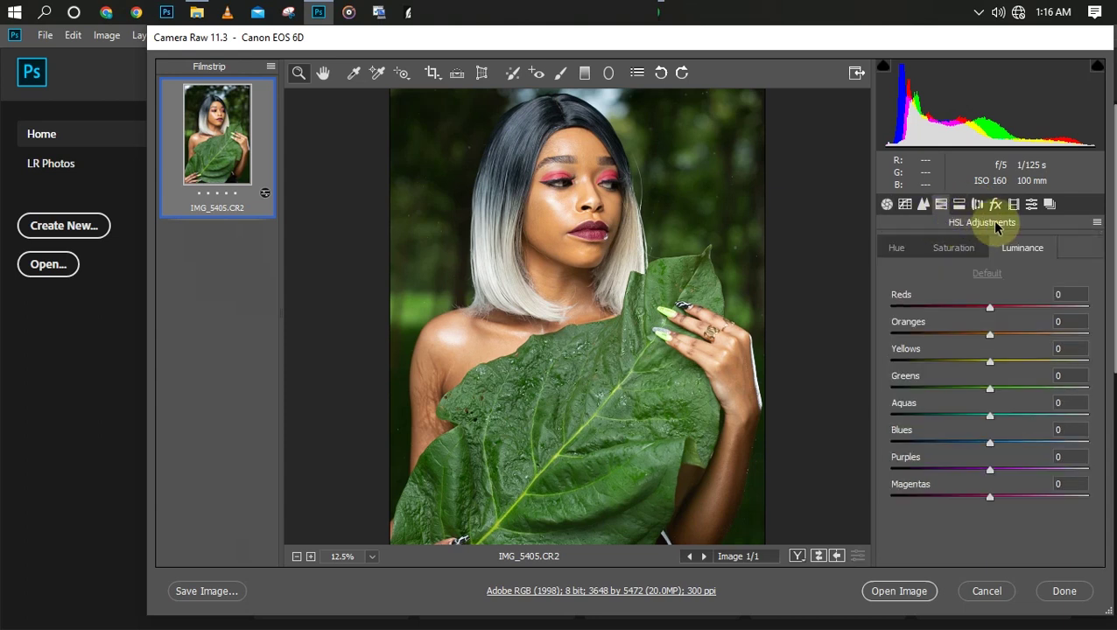
click(943, 252)
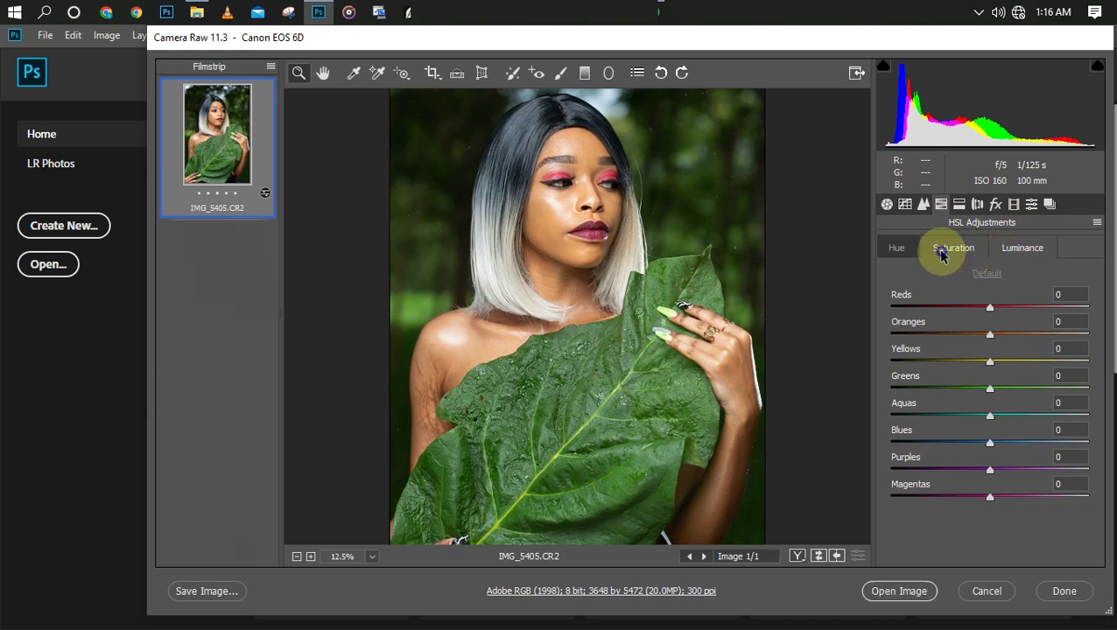
click(893, 248)
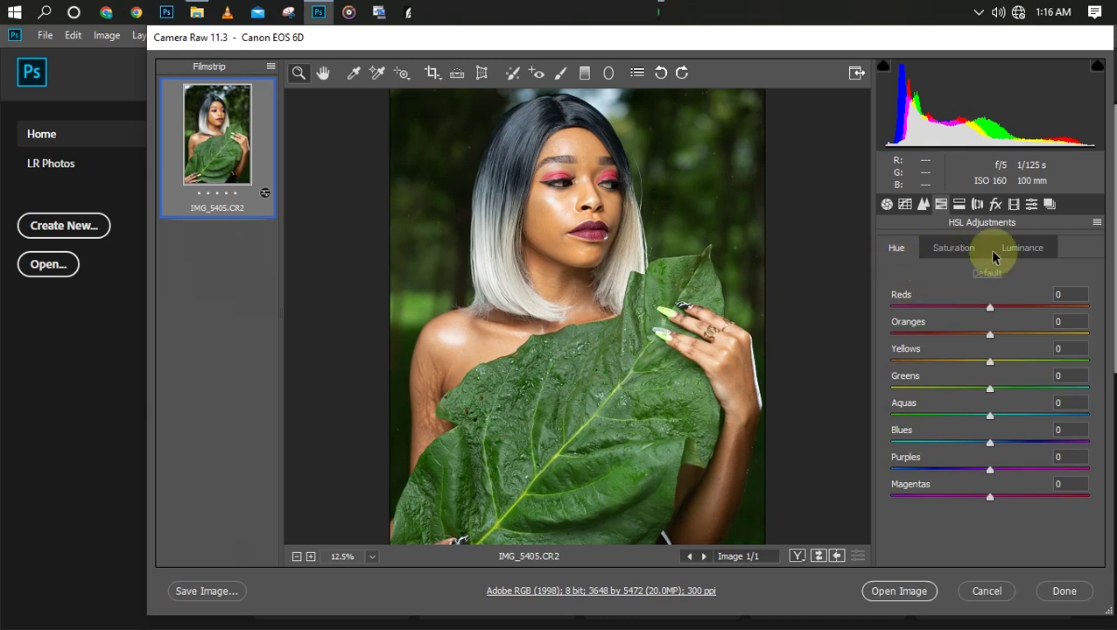
click(1034, 249)
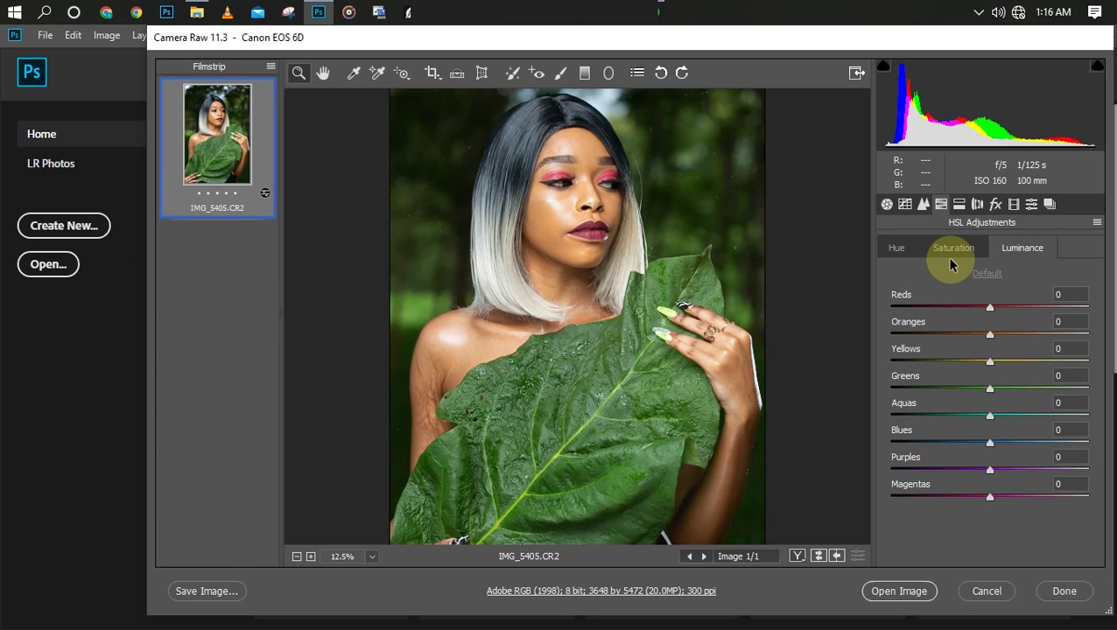
Set the Reds hue to -4 and check its effect on the face up close.
click(897, 251)
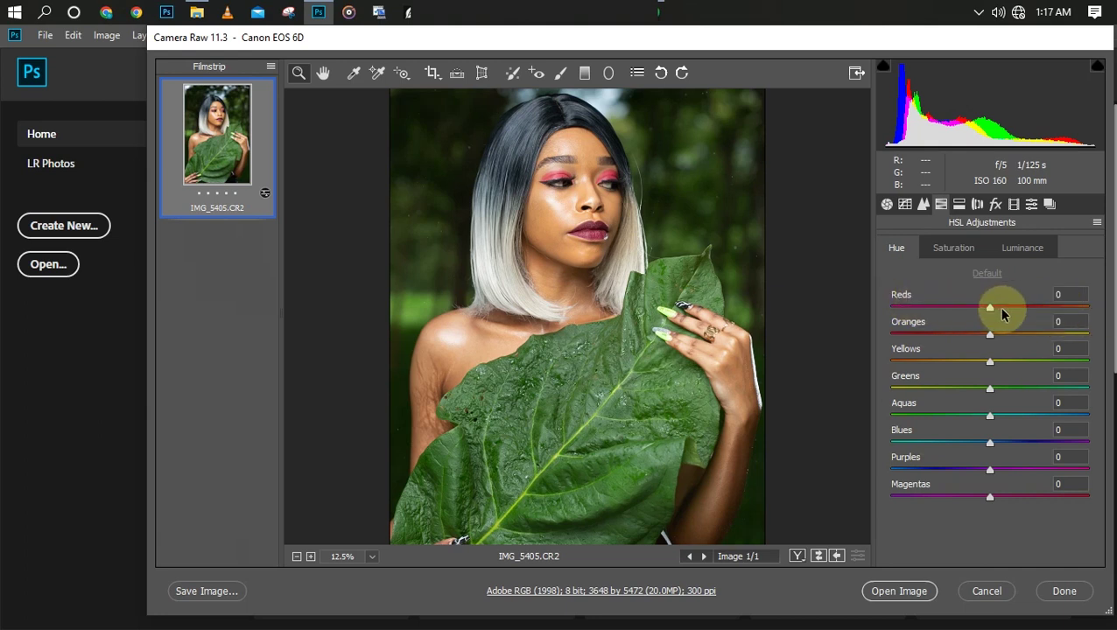
mouse_move(990, 315)
mouse_down()
mouse_move(930, 306)
mouse_move(985, 303)
mouse_up()
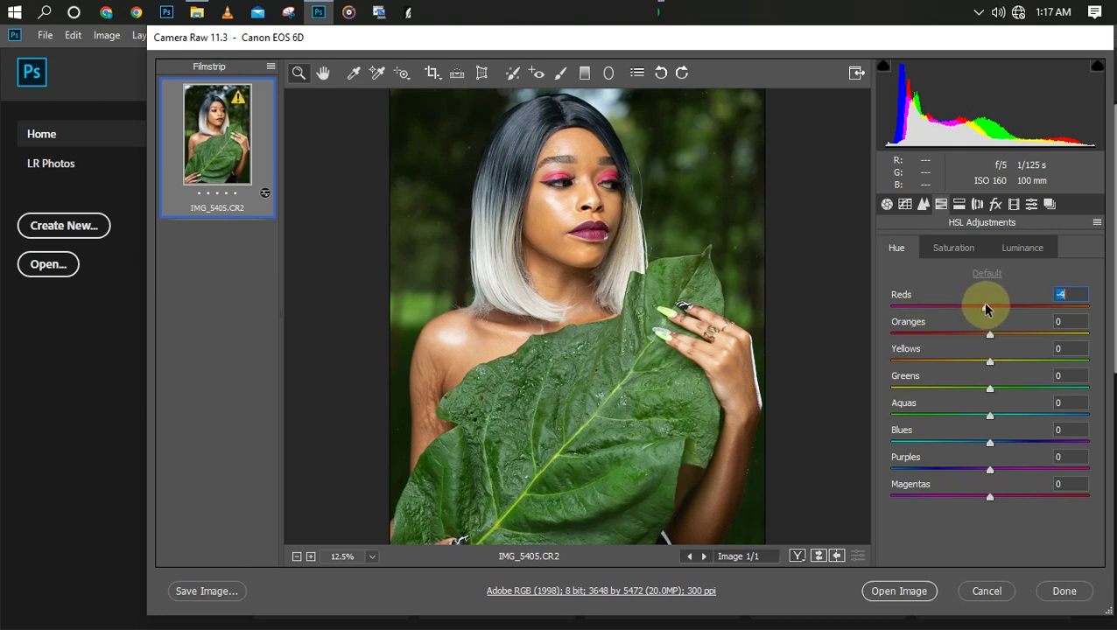
click(576, 224)
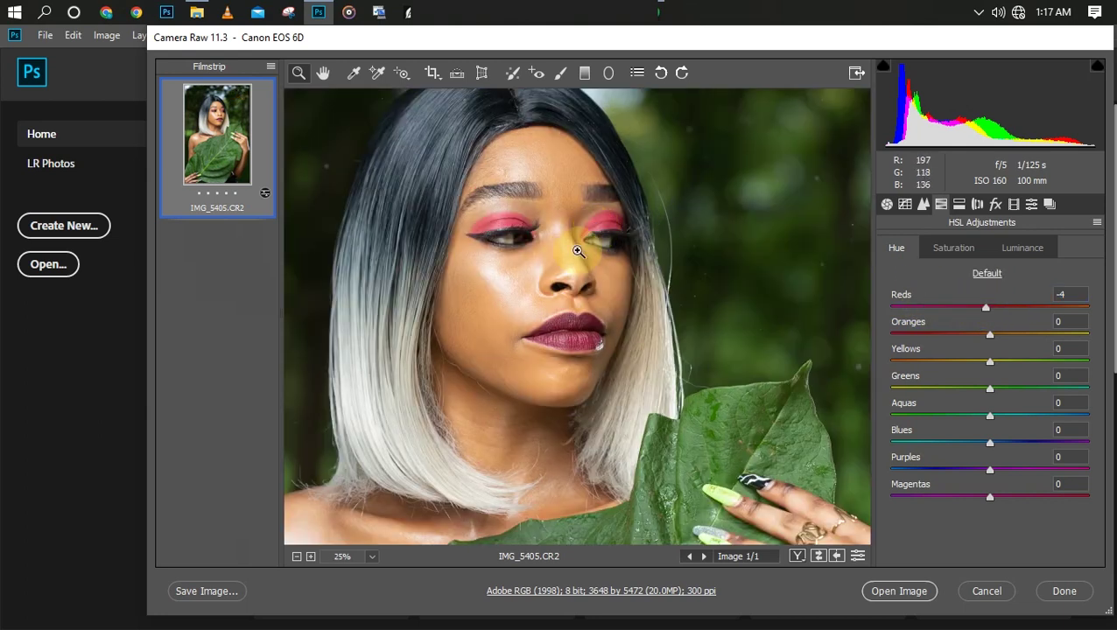
click(555, 267)
drag(577, 279, 608, 269)
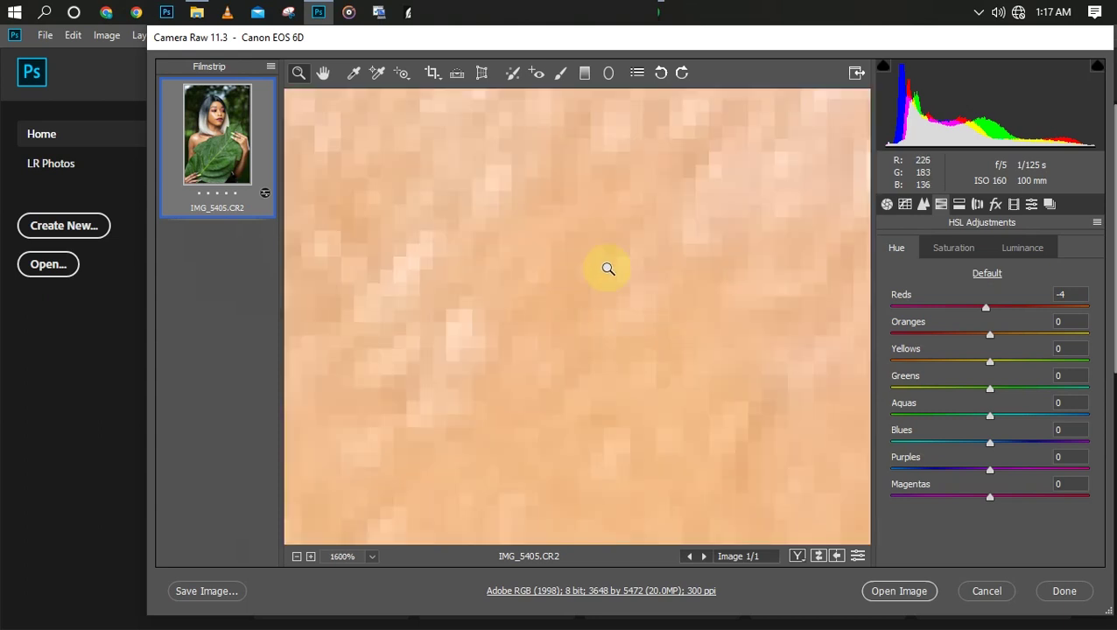
scroll(629, 262, down, 3)
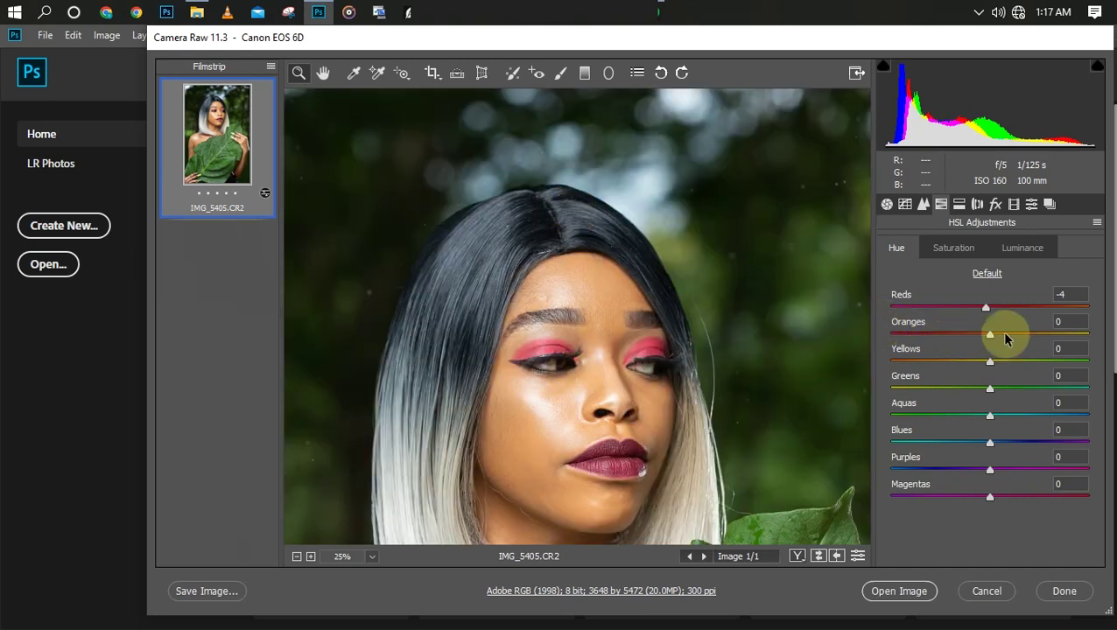
Try the Reds hue at -82 and +66 on the makeup, and return it to -4.
click(987, 308)
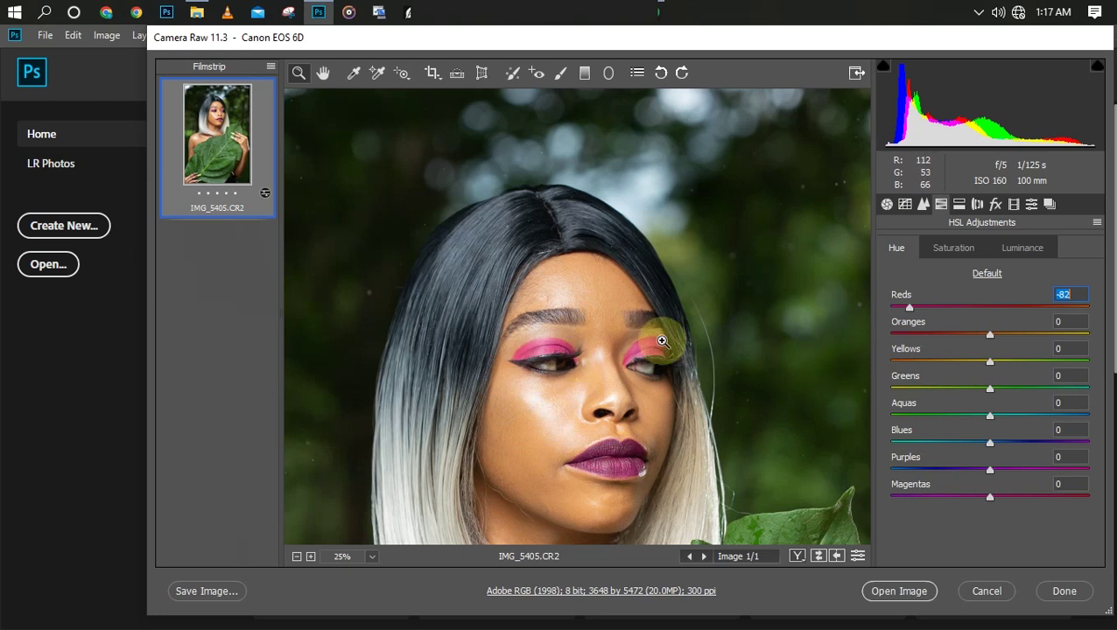
drag(918, 310, 1016, 309)
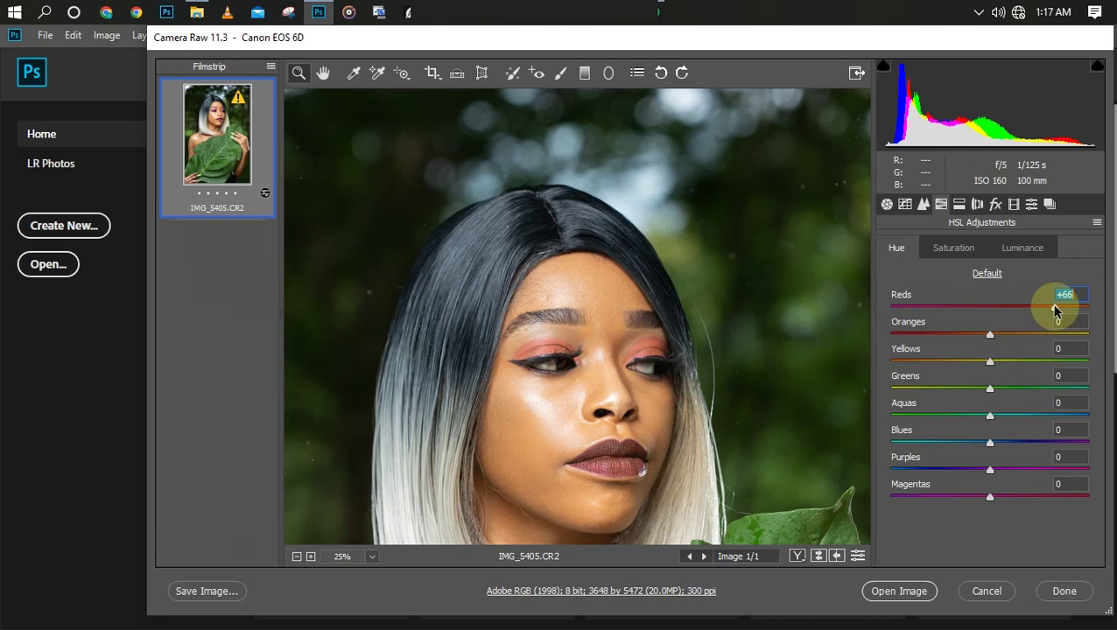
drag(1085, 322, 985, 330)
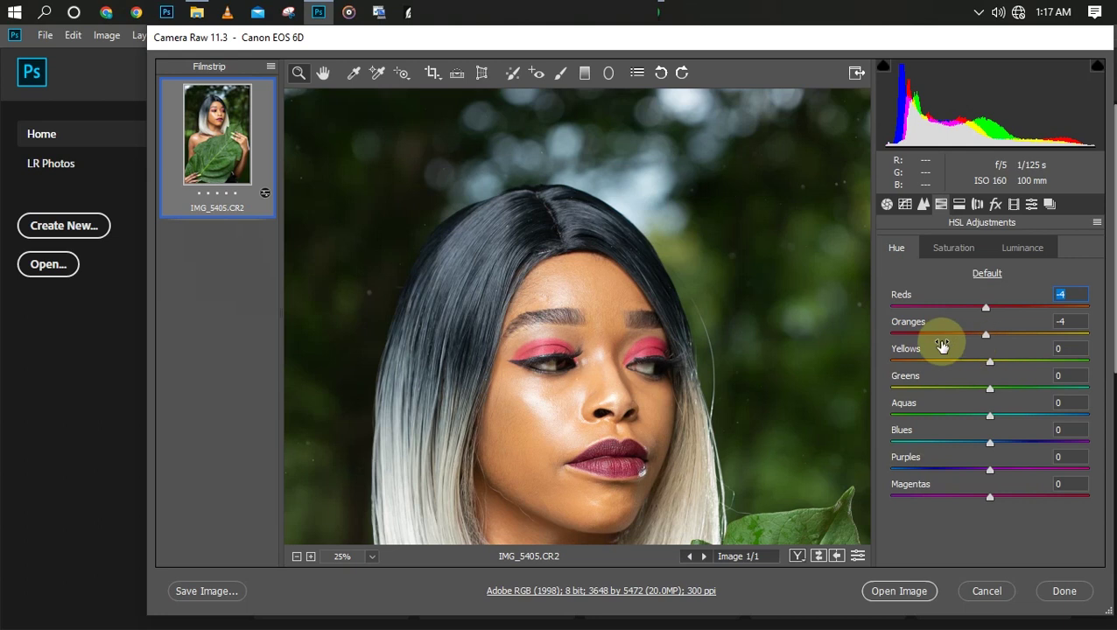
Try stronger Oranges hue shifts on the skin, settle on +1, and set the Yellows hue to -83.
drag(989, 334, 1046, 337)
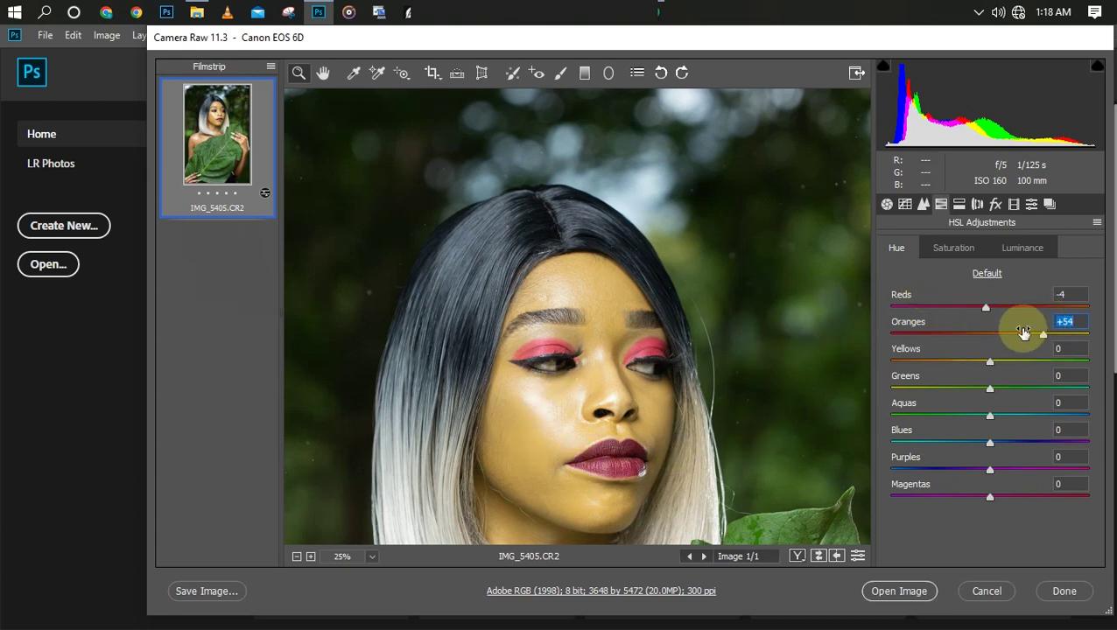
drag(1046, 337, 934, 342)
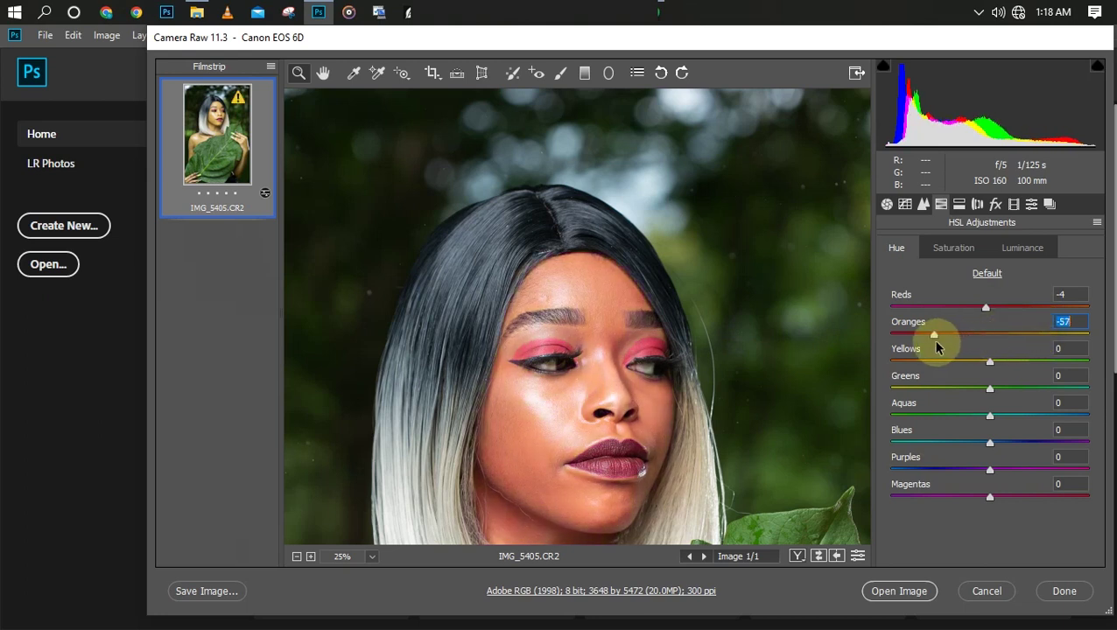
drag(938, 341, 993, 337)
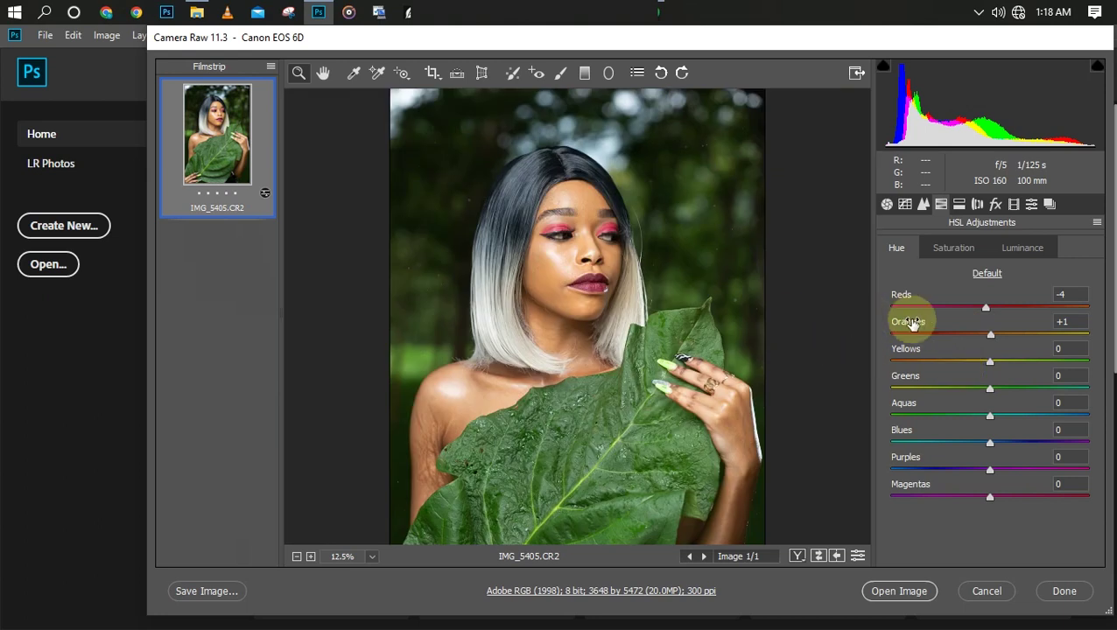
drag(990, 363, 902, 361)
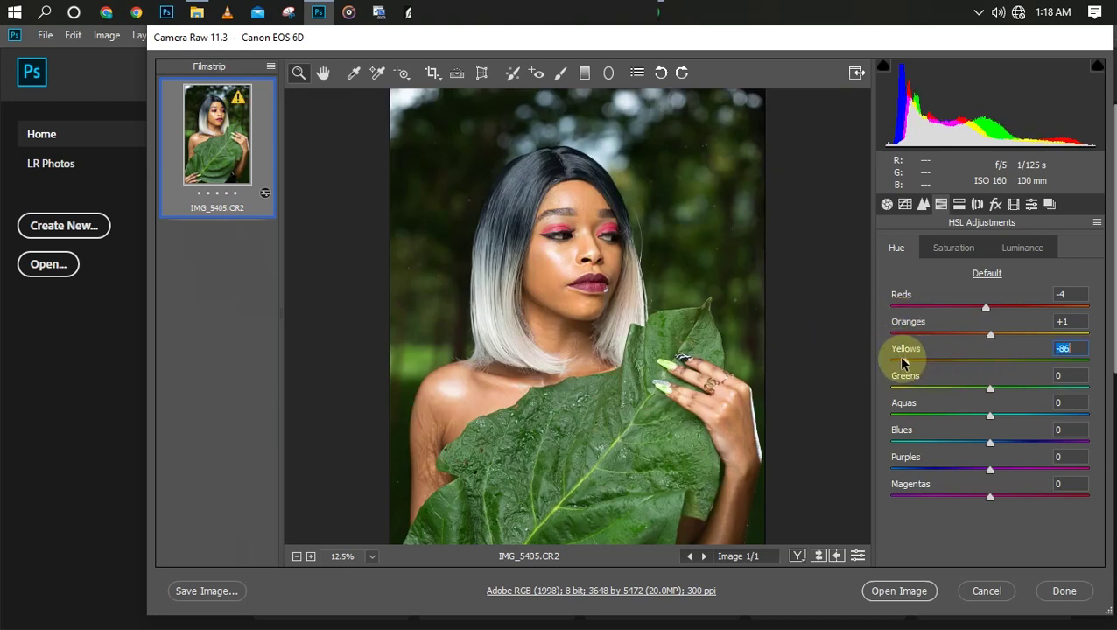
mouse_move(900, 366)
mouse_down()
mouse_move(1067, 374)
mouse_move(907, 372)
mouse_up()
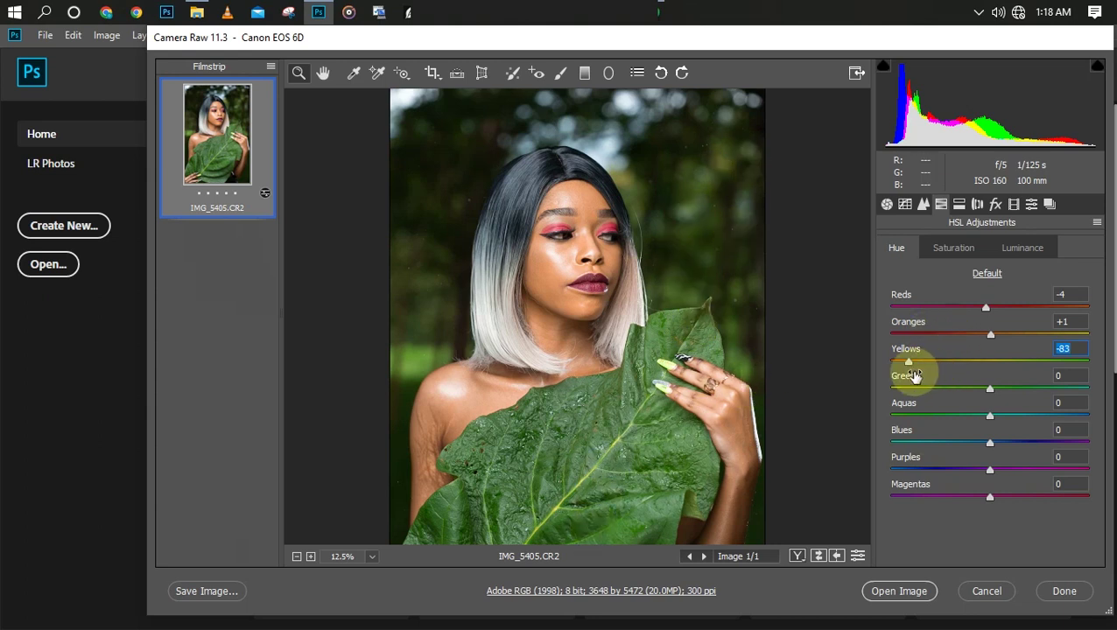
Compare the Greens hue at -68, +58 and -73 on the leaf and background, and settle on -41.
drag(994, 390, 921, 387)
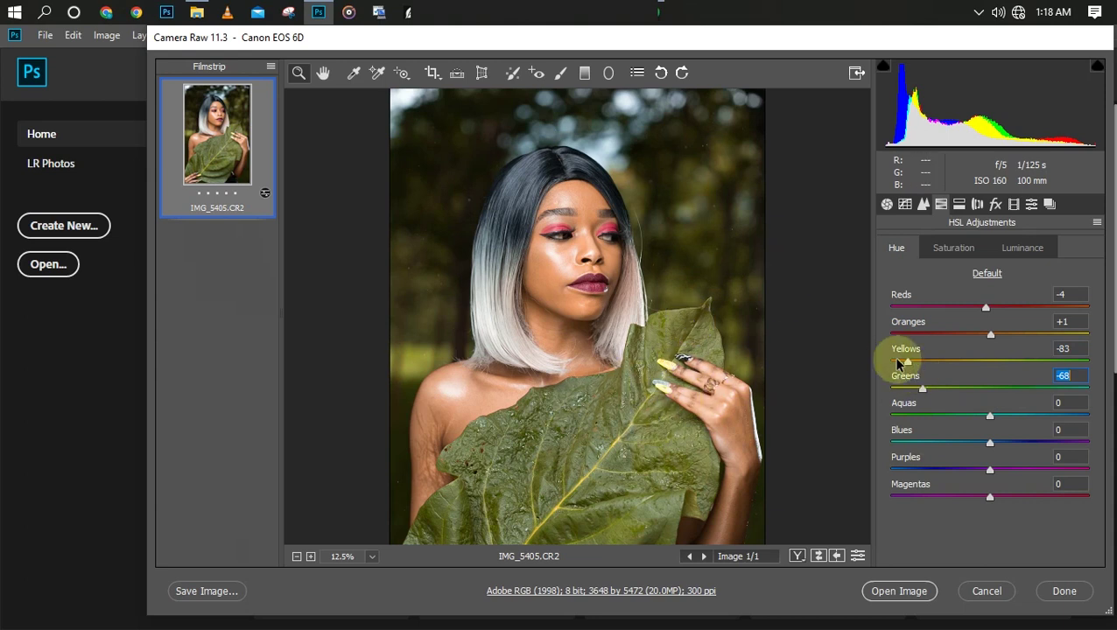
drag(920, 390, 1041, 389)
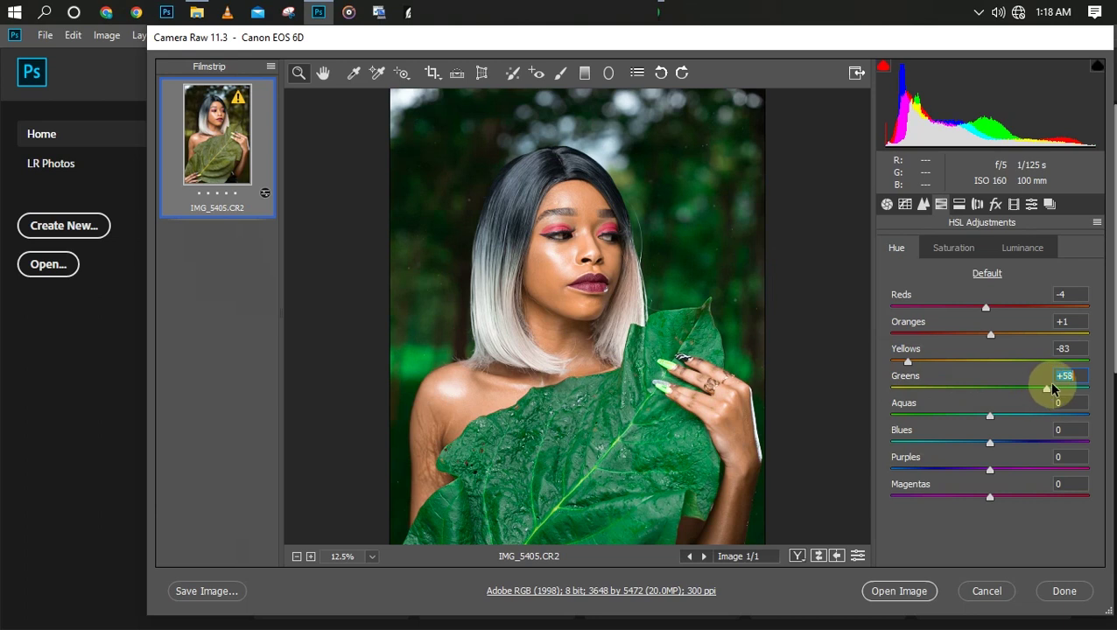
drag(1052, 385, 923, 389)
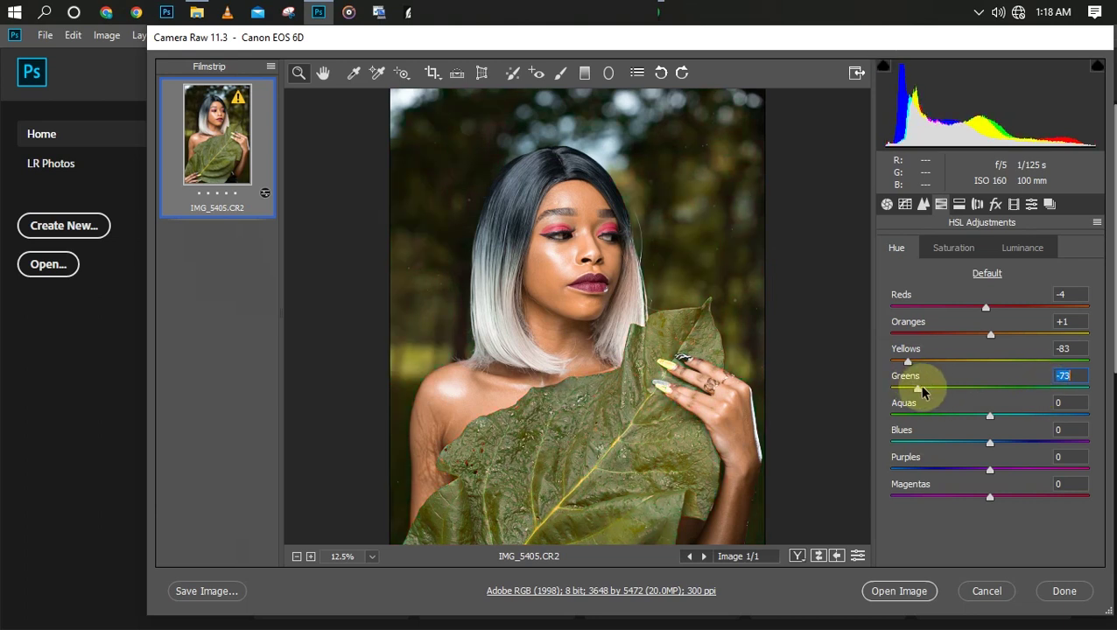
drag(935, 391, 953, 391)
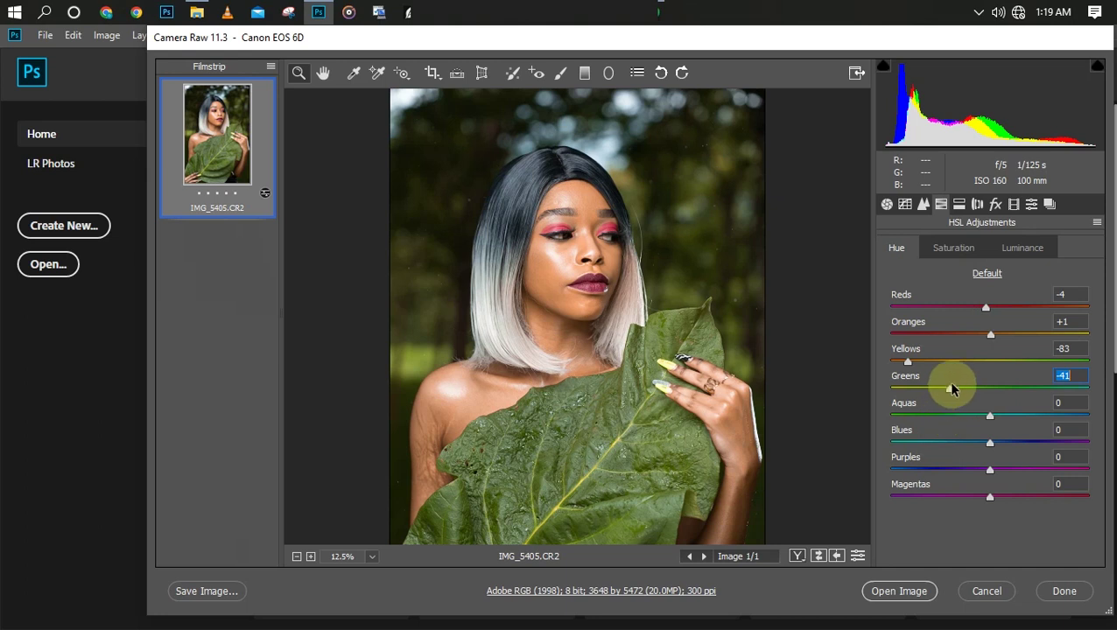
Try the Reds saturation at +46 and reduce it to -3.
click(952, 252)
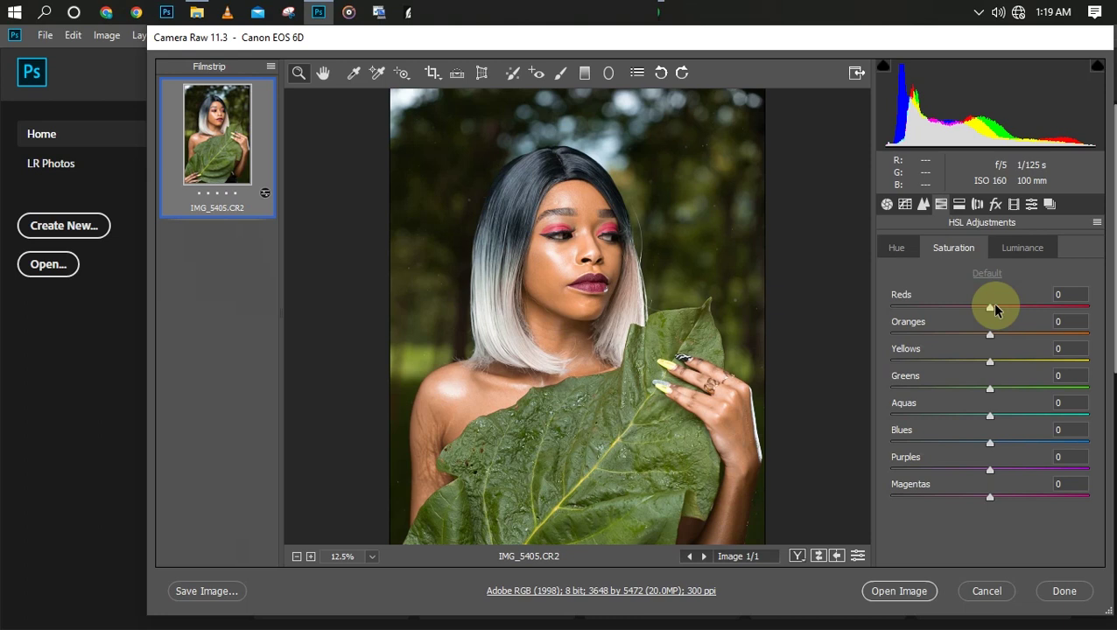
drag(993, 308, 1029, 313)
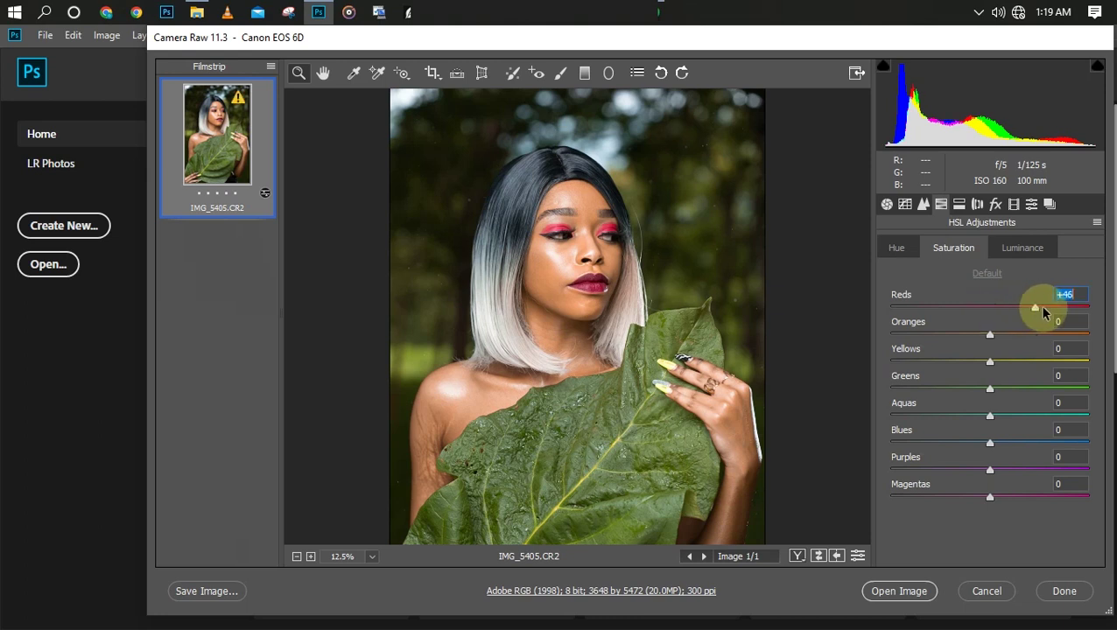
drag(1046, 307, 1046, 307)
drag(1040, 305, 983, 312)
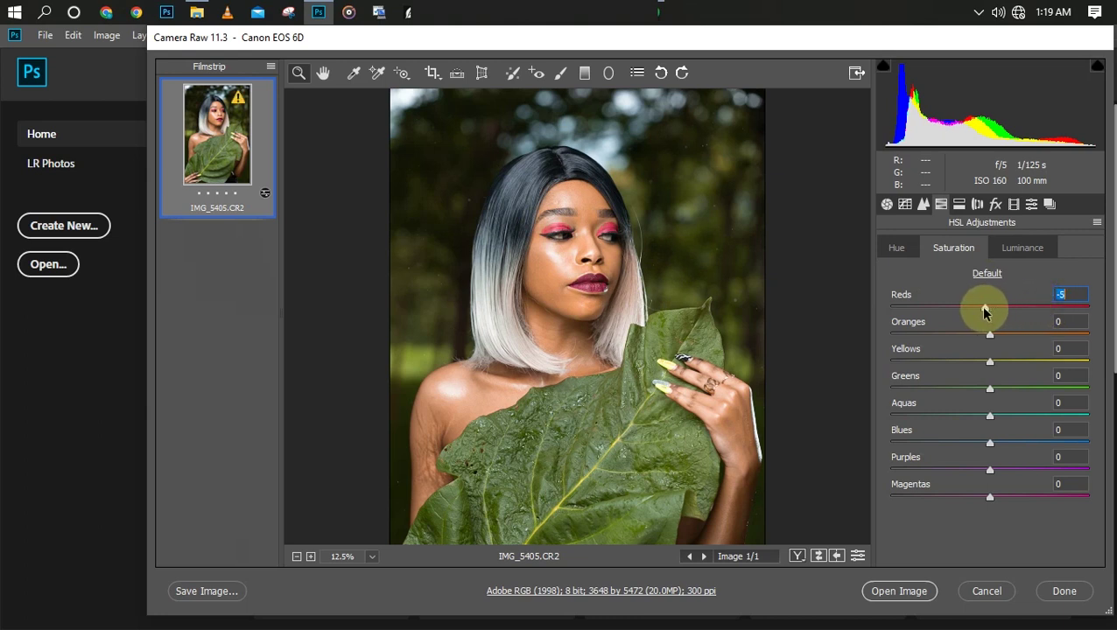
Try the Oranges saturation at +71 on the skin and reset it to 0.
click(989, 336)
drag(990, 336, 1040, 336)
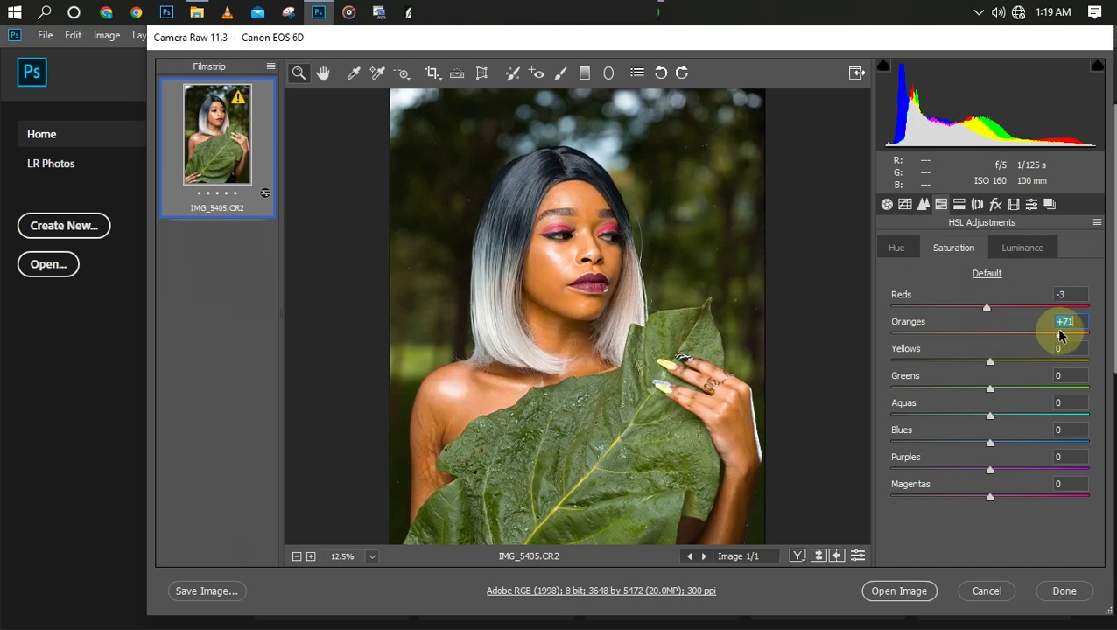
drag(1050, 336, 986, 339)
double_click(988, 339)
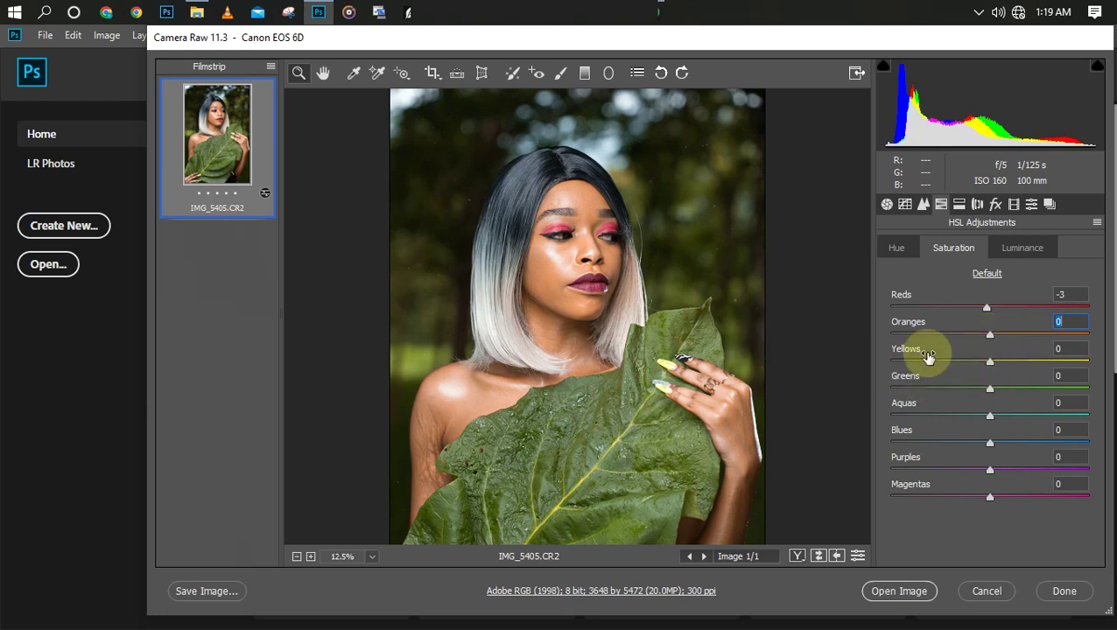
Set the Yellows saturation to +4 and the Greens saturation to -5.
drag(999, 362, 988, 395)
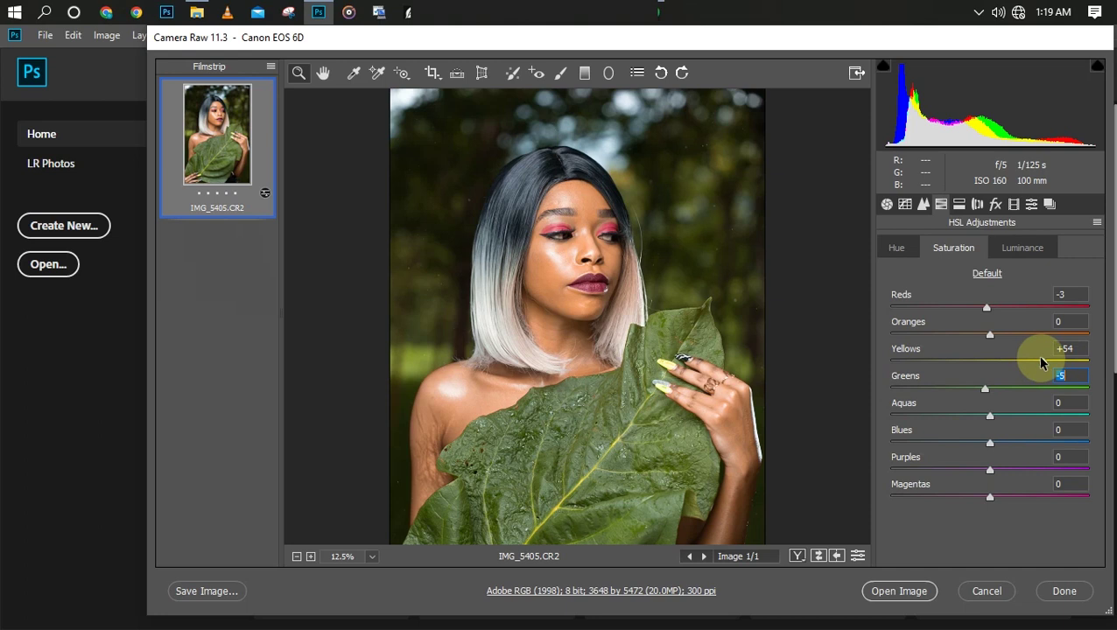
drag(1044, 366, 996, 363)
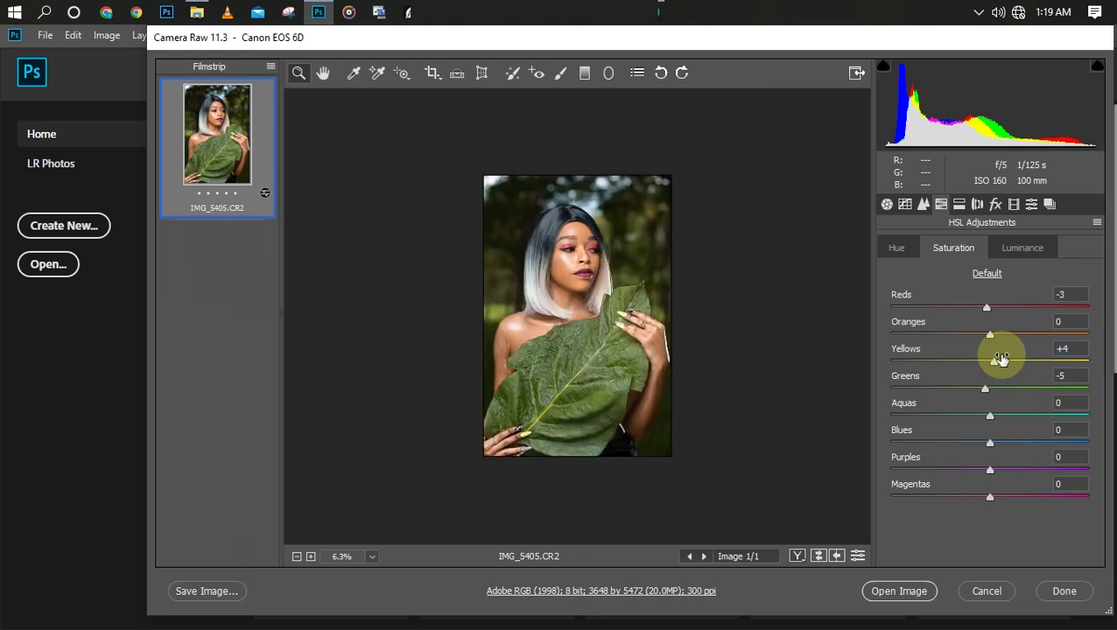
key(ctrl+plus)
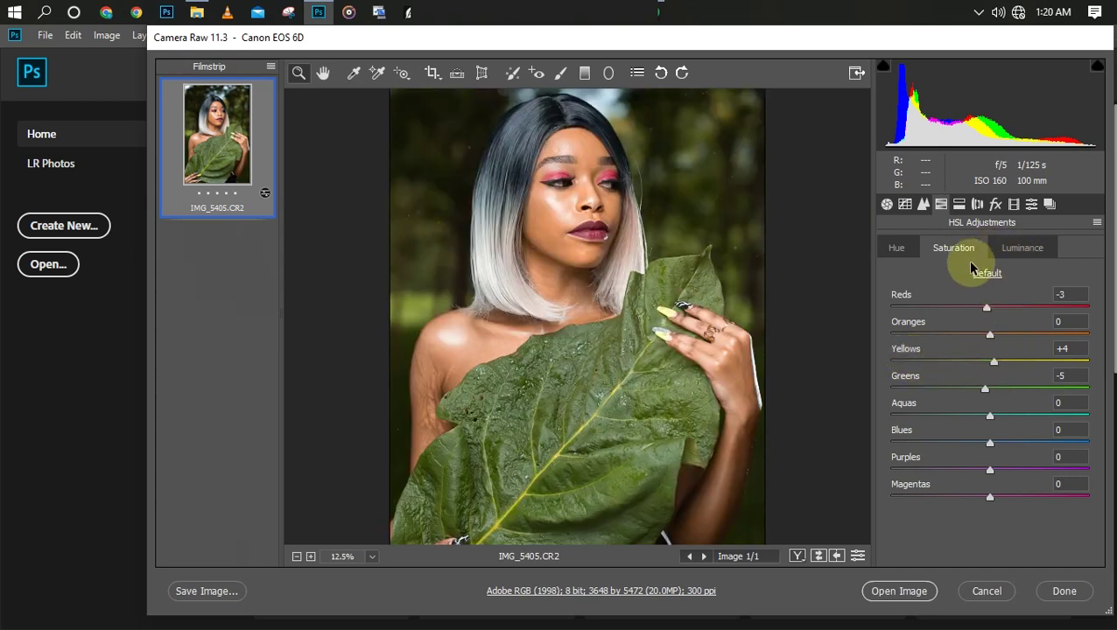
Set the Oranges luminance to -6, and raise the Reds and Oranges saturation to +3 each.
click(1017, 252)
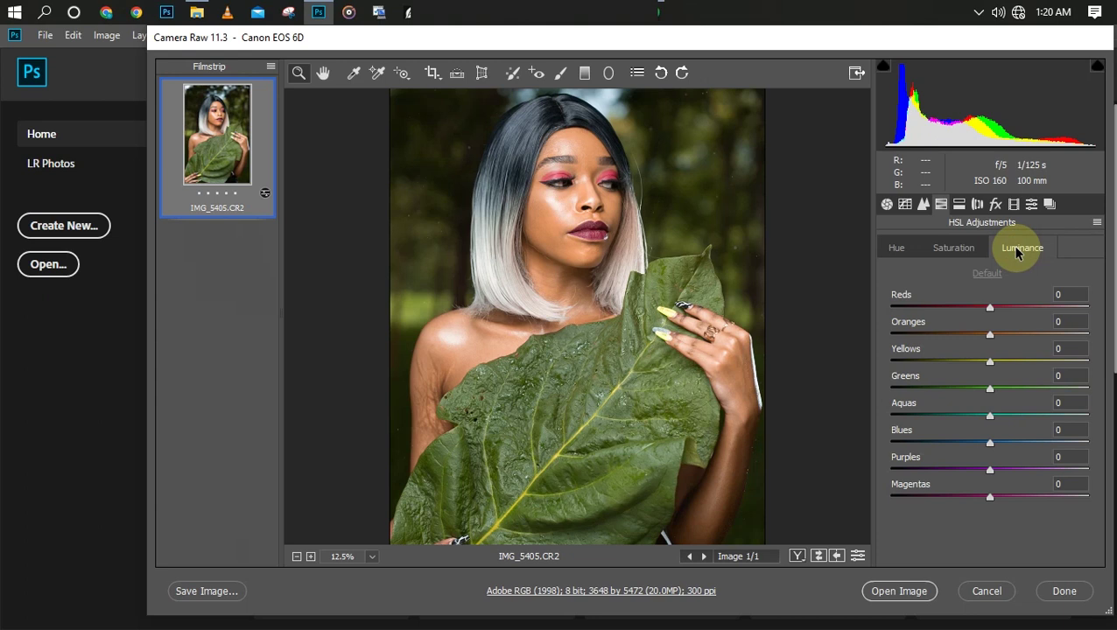
mouse_move(994, 333)
mouse_down()
mouse_move(943, 338)
mouse_move(1018, 339)
mouse_move(984, 340)
mouse_up()
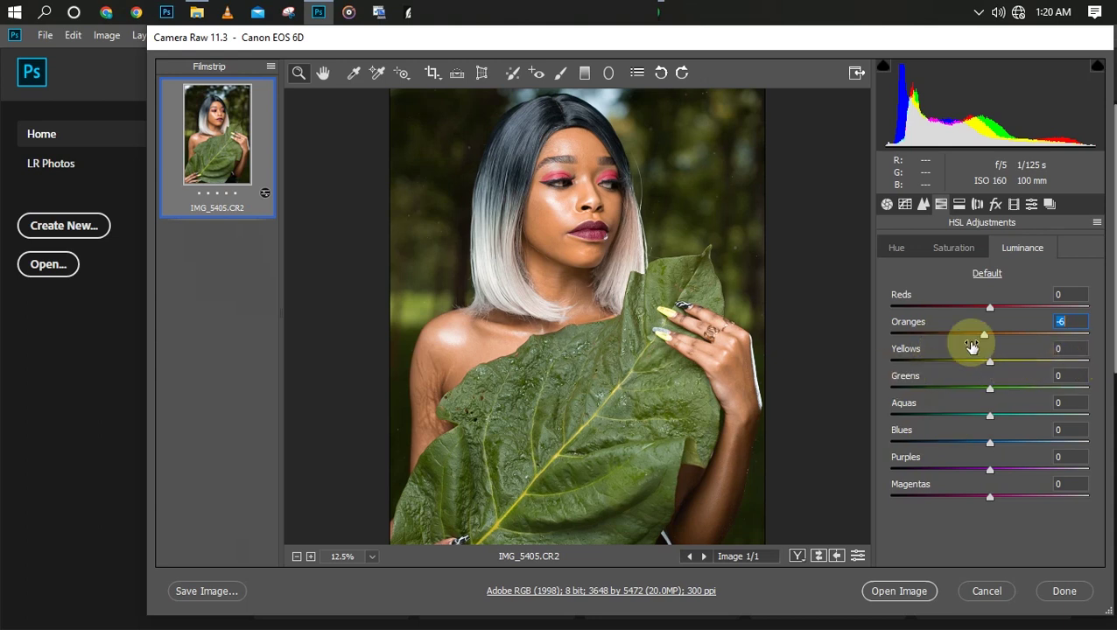
click(952, 250)
drag(989, 334, 991, 333)
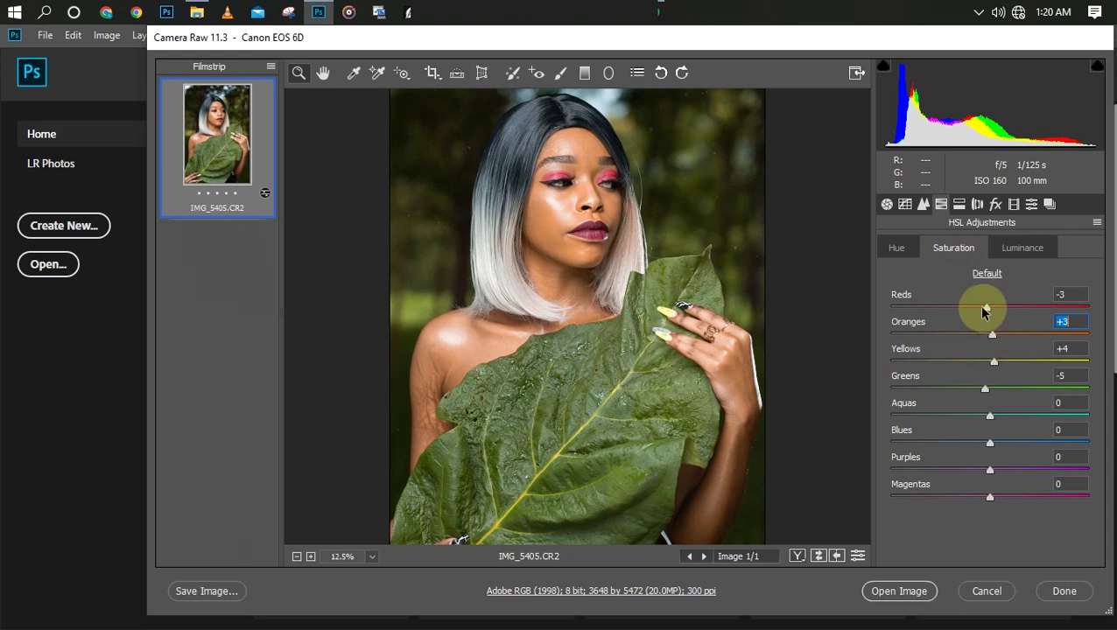
drag(987, 306, 993, 308)
Lower the Greens saturation to -24 and on to -93, and check the leaf up close.
drag(987, 390, 966, 393)
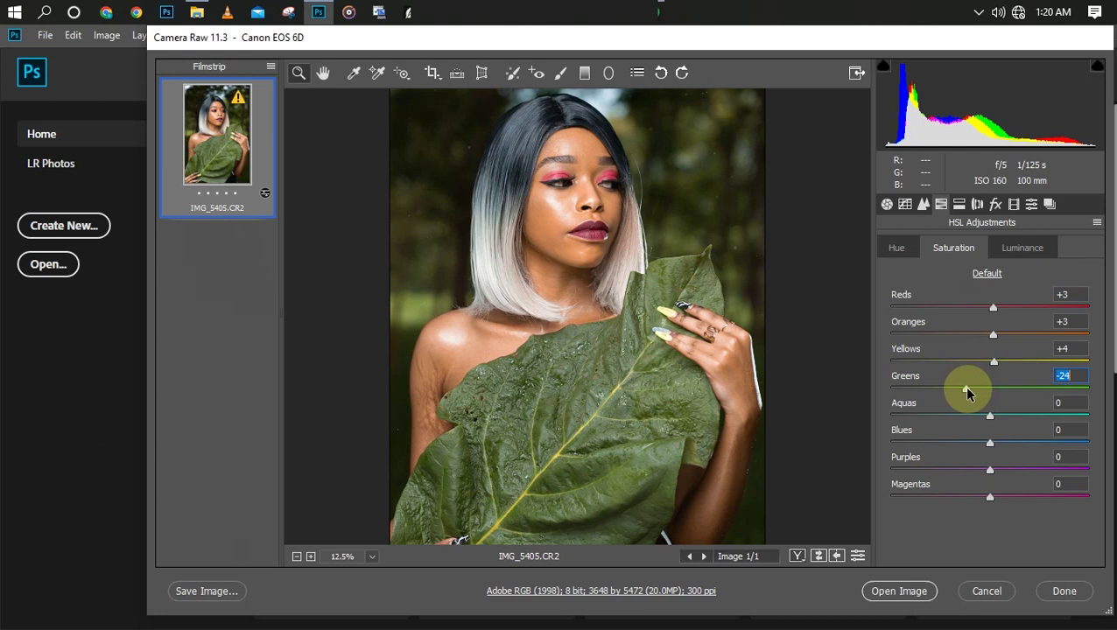
key(ctrl+minus)
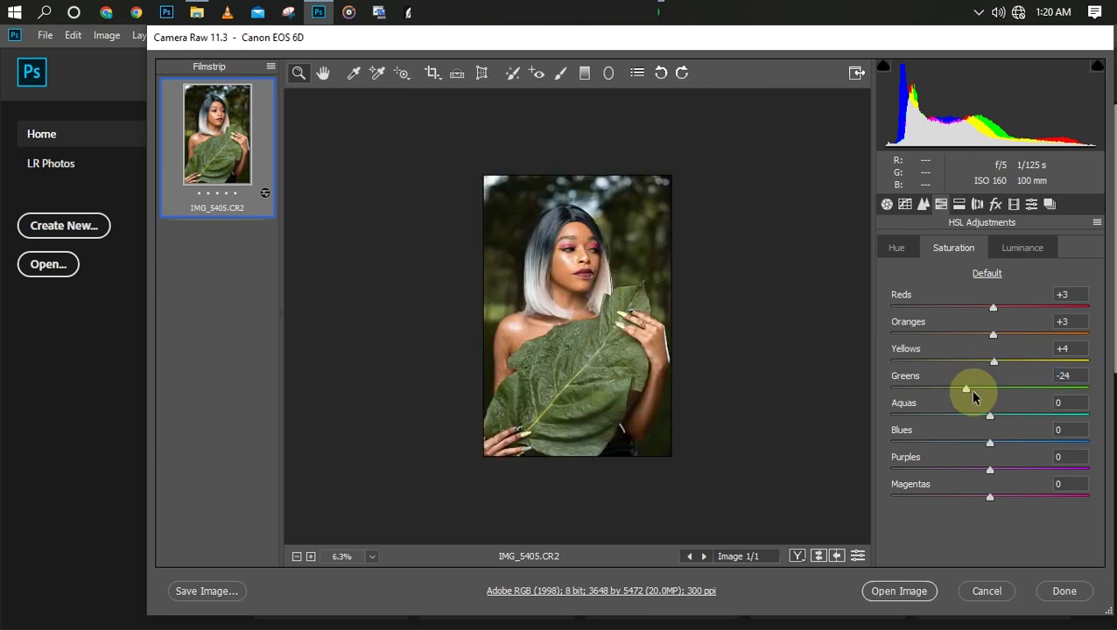
drag(966, 390, 900, 392)
key(ctrl+plus)
key(ctrl+plus)
key(ctrl+plus)
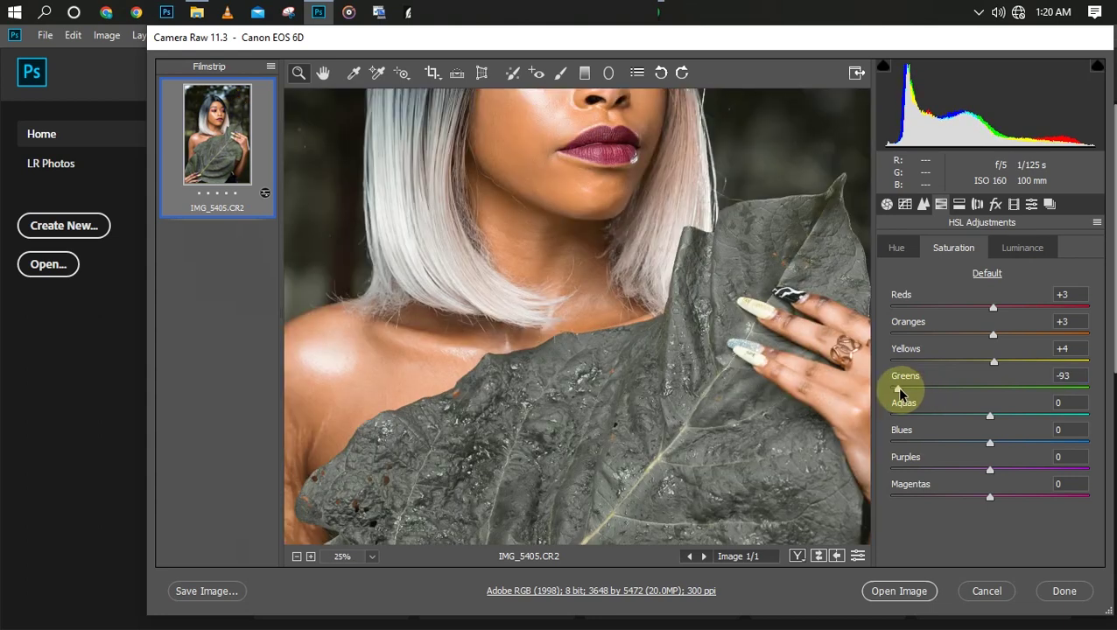
Set the Greens saturation to +4 and the Aquas saturation to +54.
key(ctrl+minus)
key(ctrl+minus)
key(ctrl+minus)
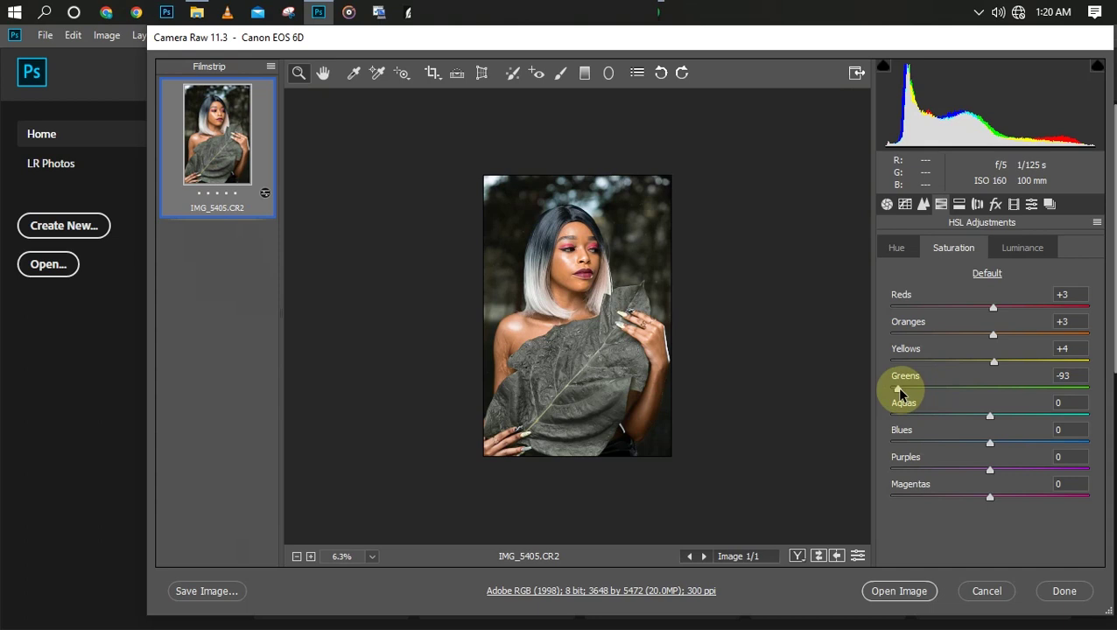
drag(898, 393, 994, 395)
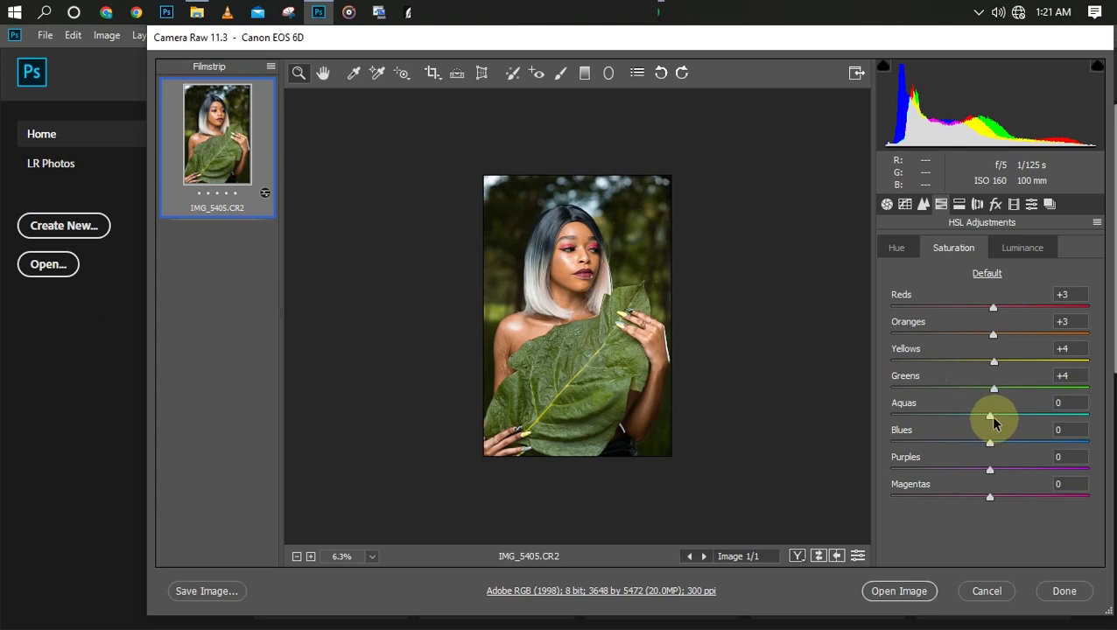
drag(989, 418, 1042, 414)
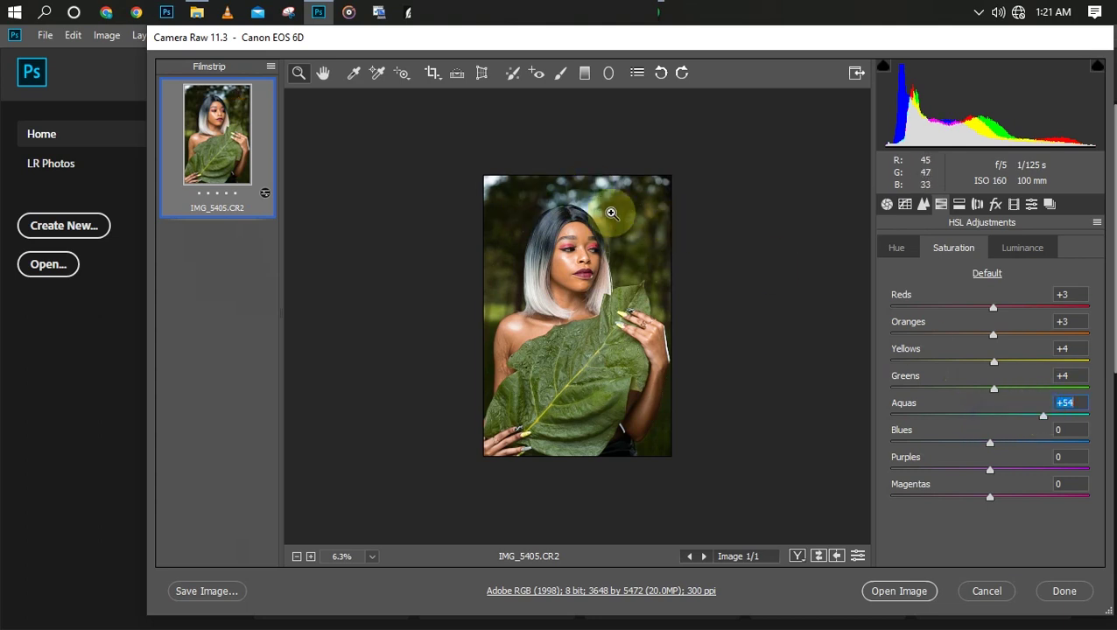
click(824, 442)
alt+click(825, 444)
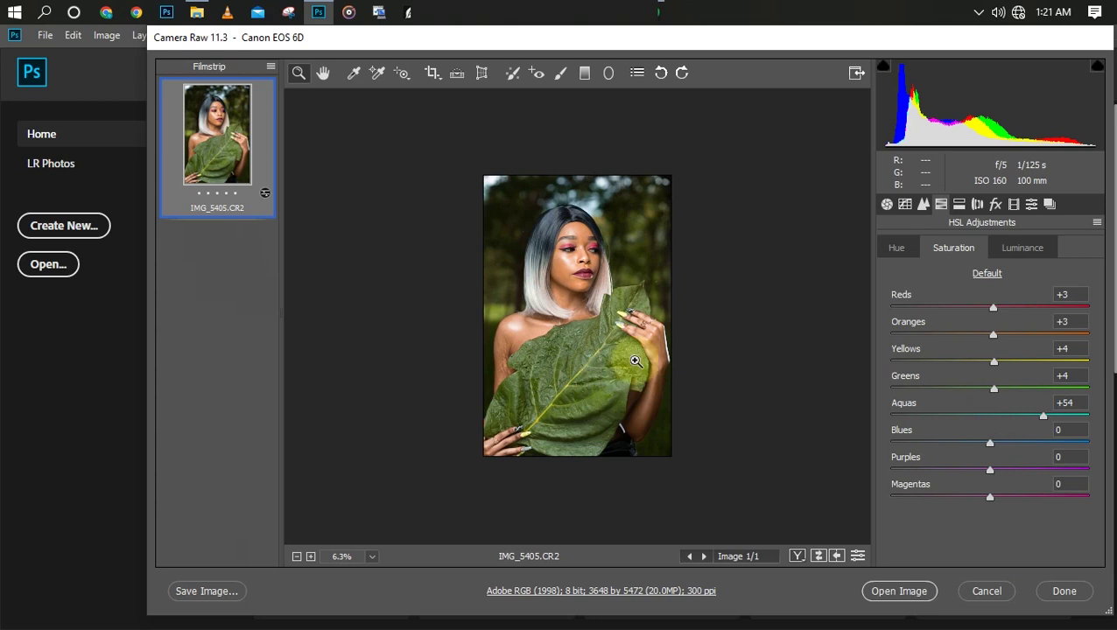
click(599, 369)
alt+click(599, 369)
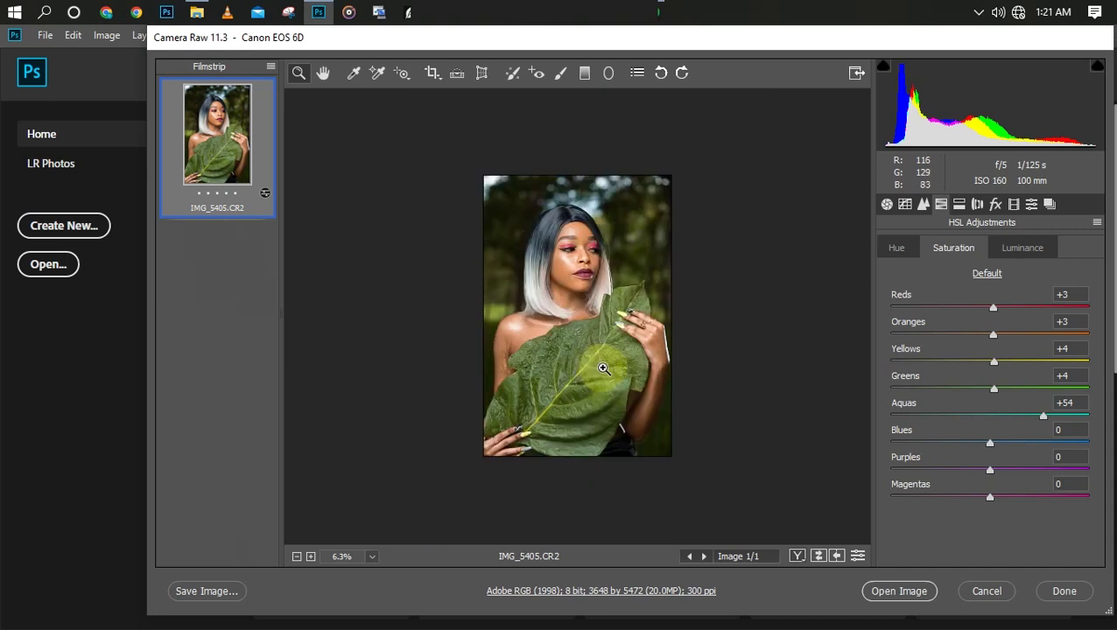
Open the adjusted raw portrait from Camera Raw as a Photoshop document and view it at 12.5%.
click(894, 593)
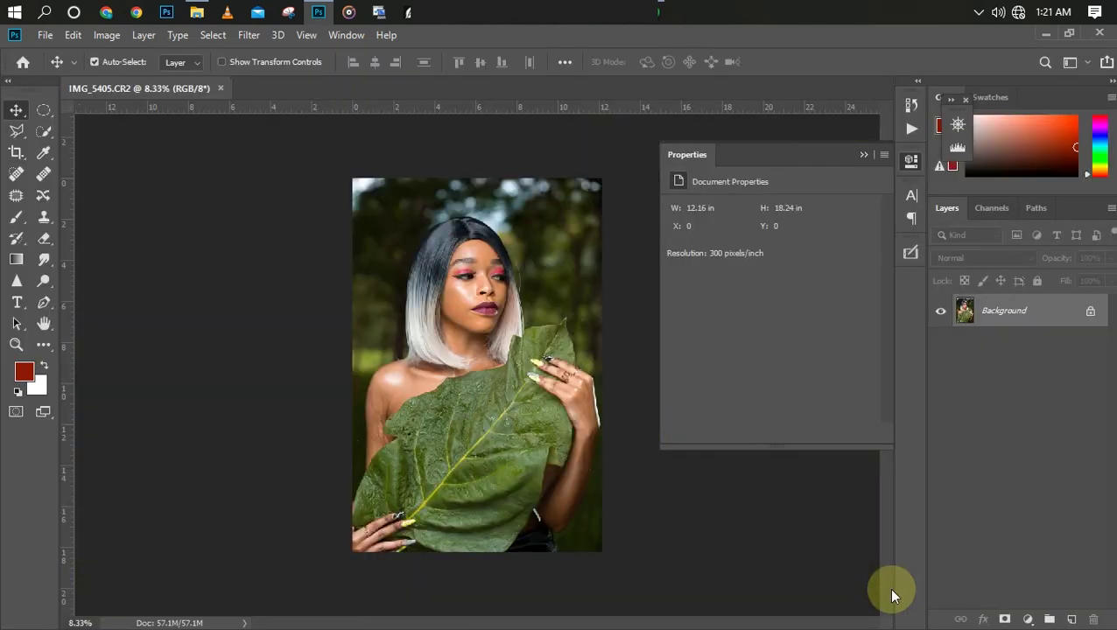
key(ctrl+plus)
key(ctrl+plus)
key(ctrl+minus)
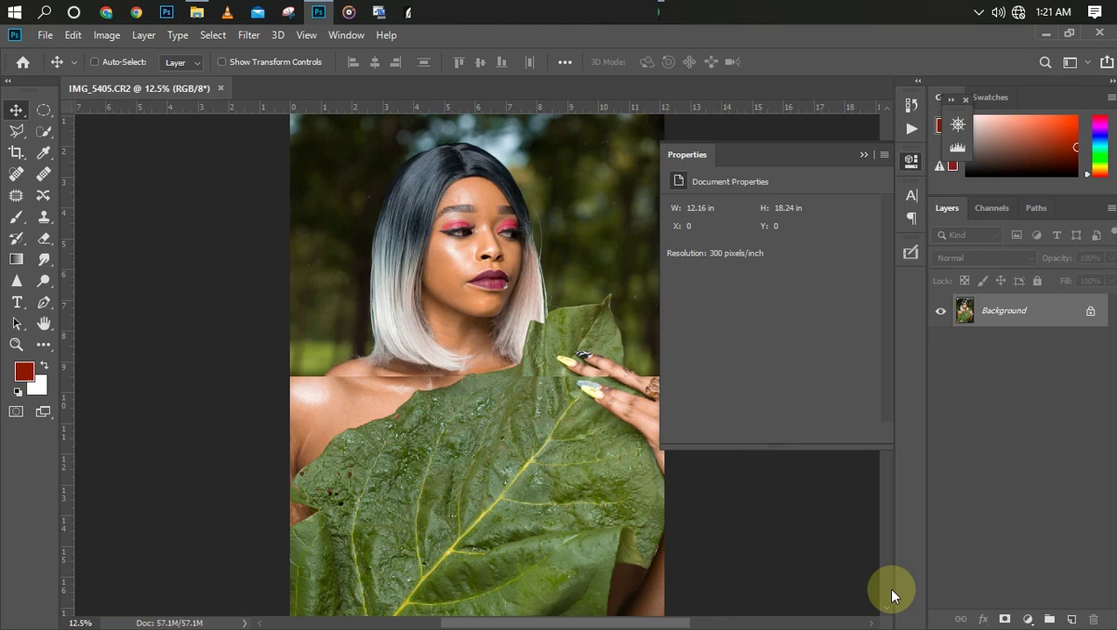
key(ctrl+minus)
key(ctrl+plus)
Add a Selective Color adjustment layer and set Cyan in the Reds to -26%.
click(1027, 618)
click(1028, 607)
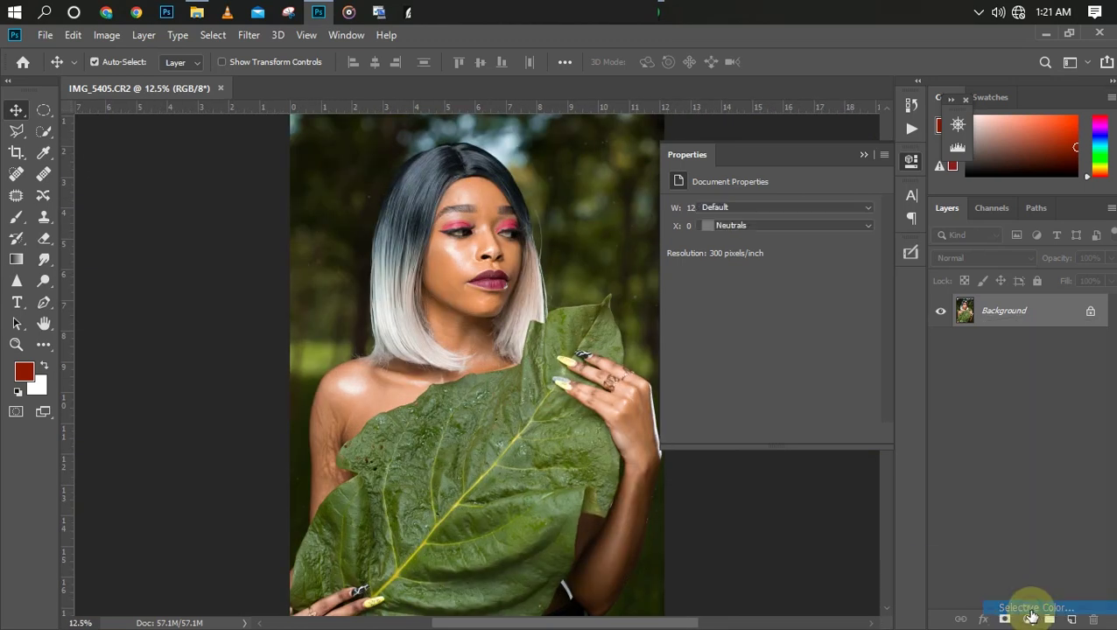
click(810, 228)
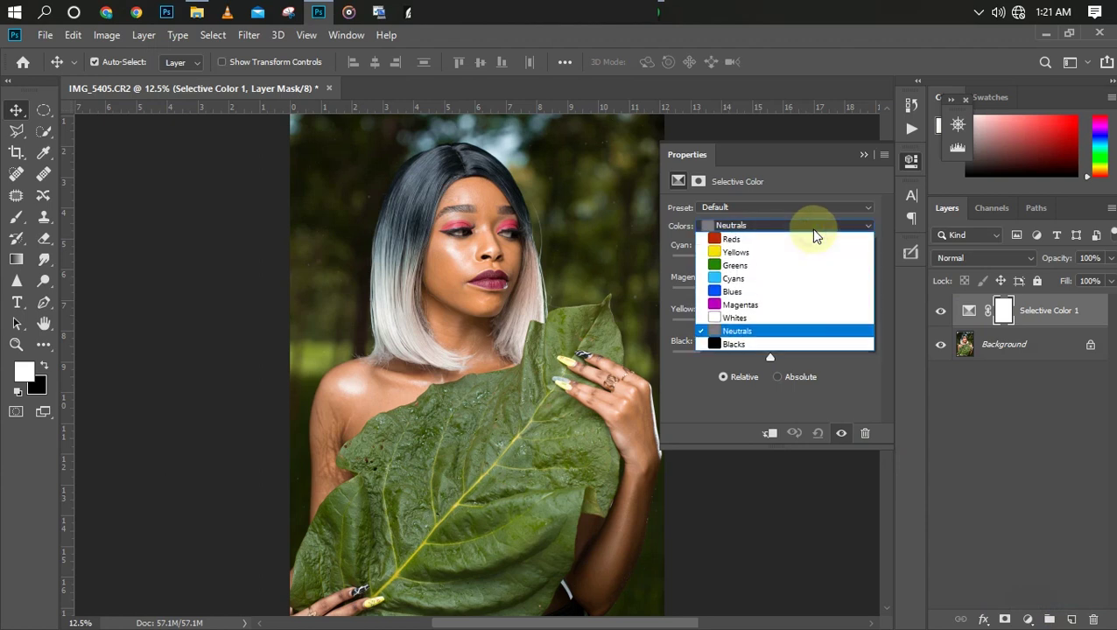
click(811, 230)
click(811, 229)
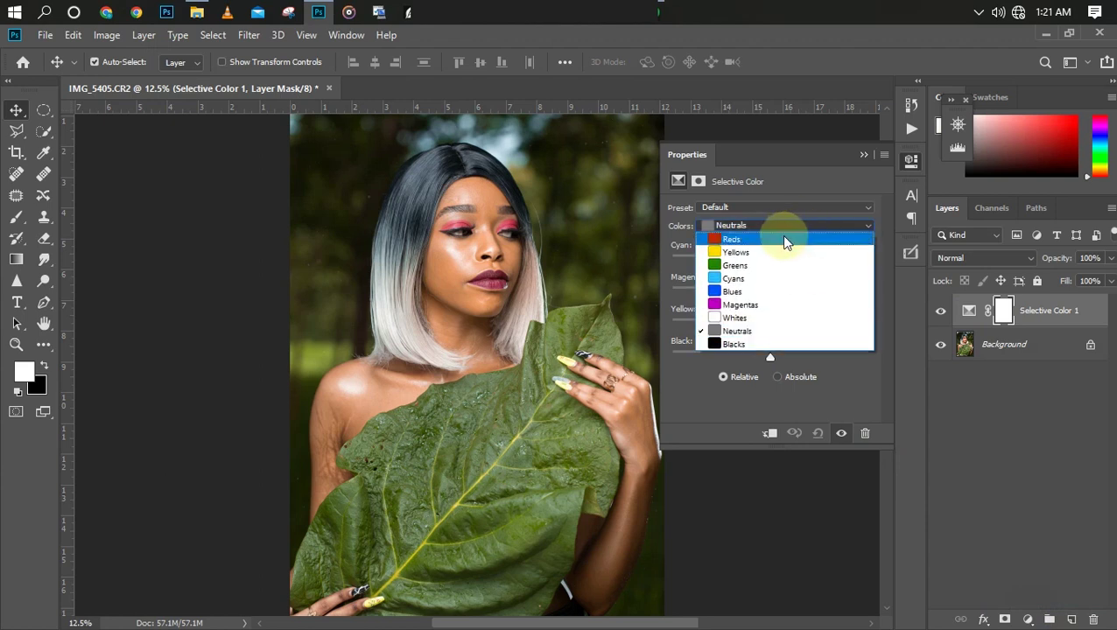
click(782, 239)
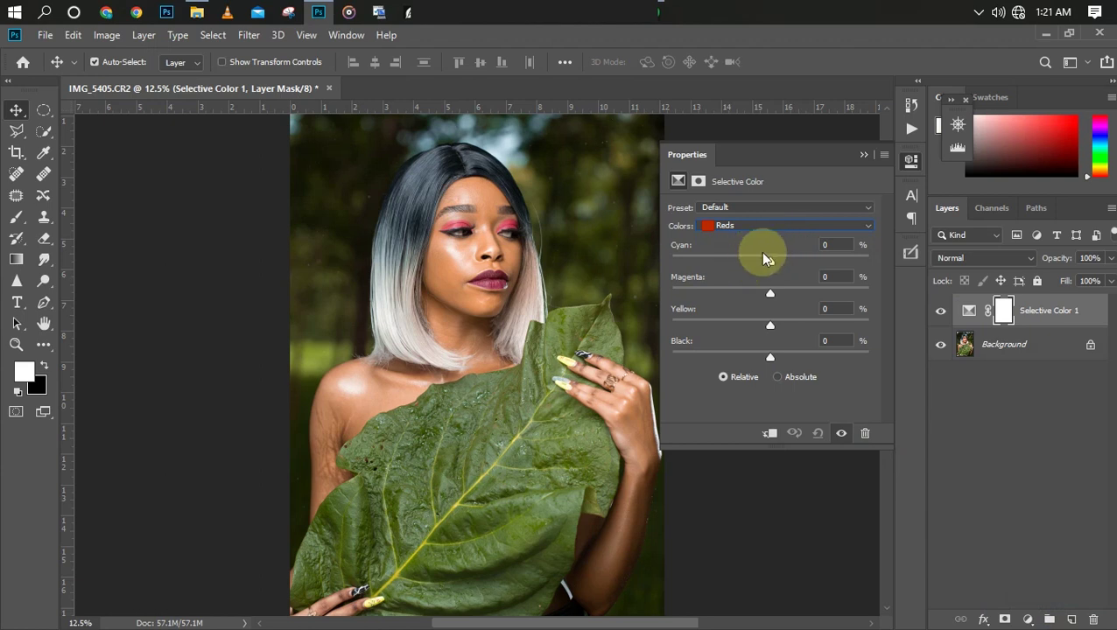
drag(768, 257, 804, 257)
drag(767, 259, 747, 259)
key(ctrl+plus)
key(ctrl+plus)
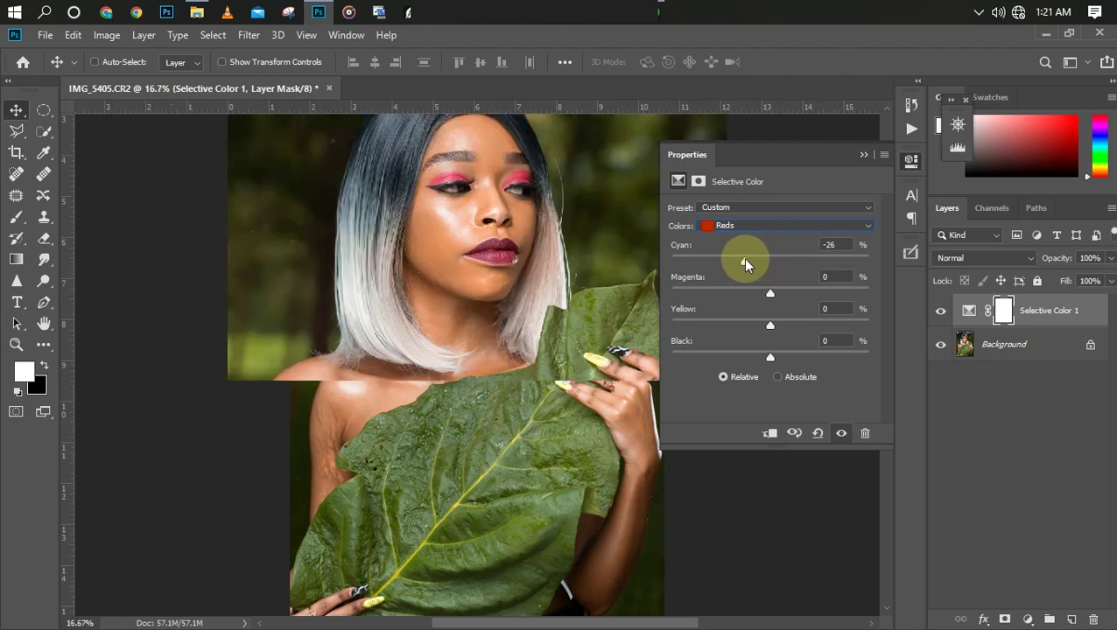
key(ctrl+minus)
key(ctrl+minus)
key(ctrl+minus)
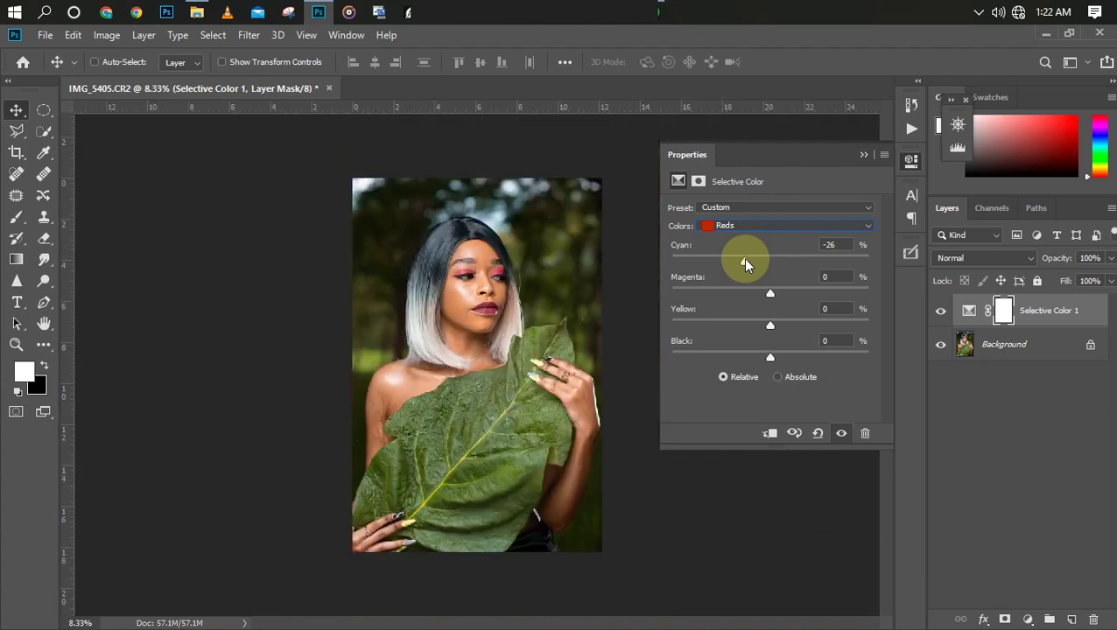
key(ctrl+plus)
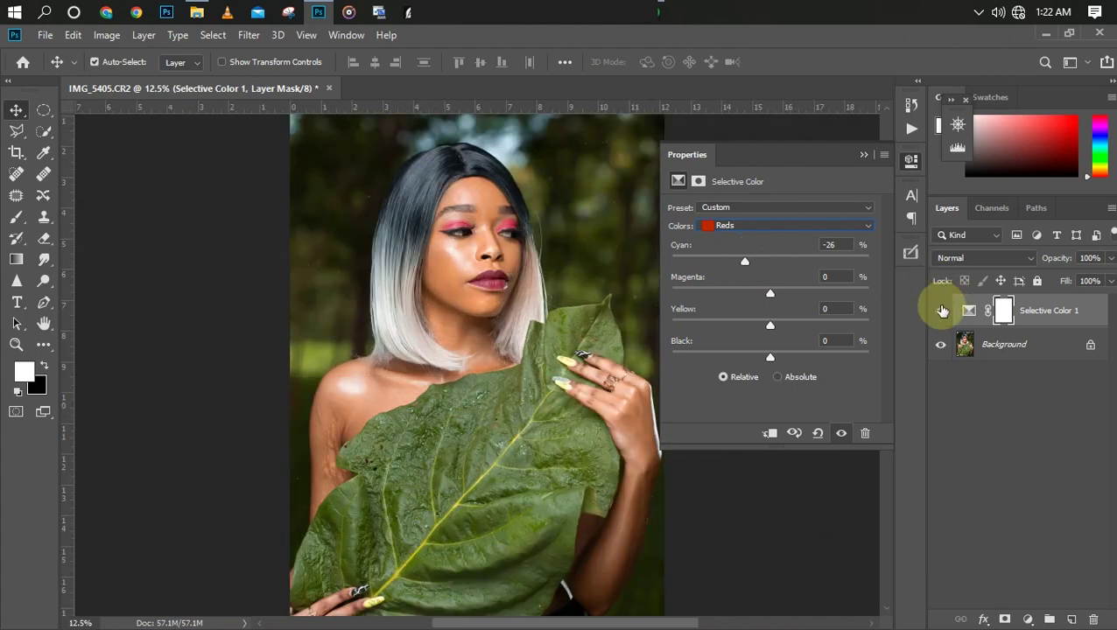
Compare the portrait with and without the Selective Color adjustment.
click(940, 310)
click(940, 310)
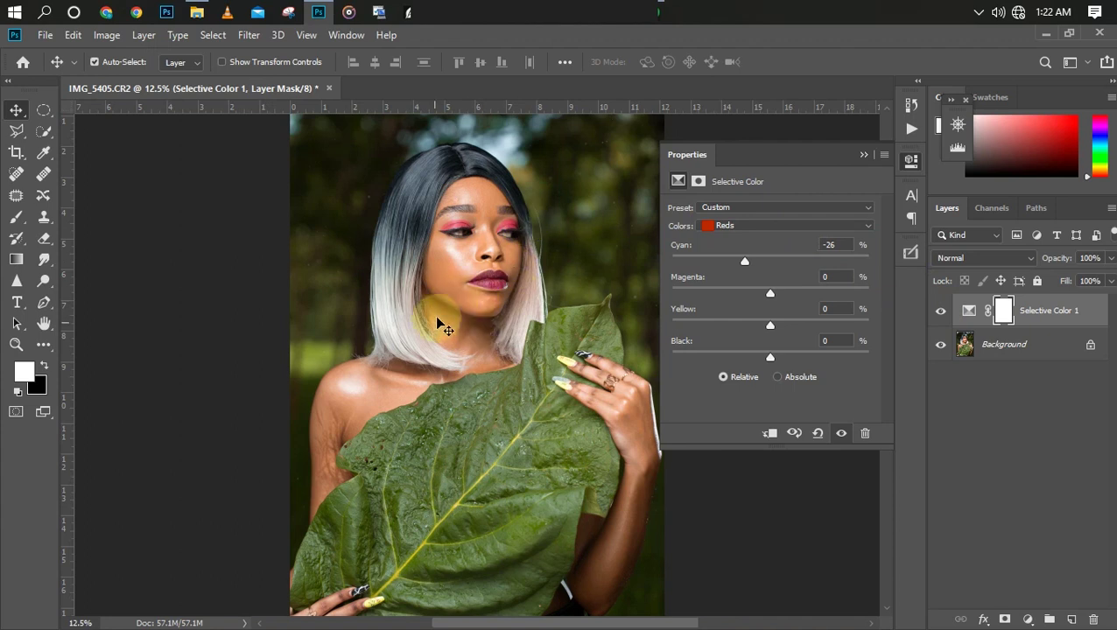
key(ctrl+minus)
key(ctrl+plus)
Set Cyan in the Neutrals of the Selective Color layer to -7%.
click(775, 228)
click(757, 332)
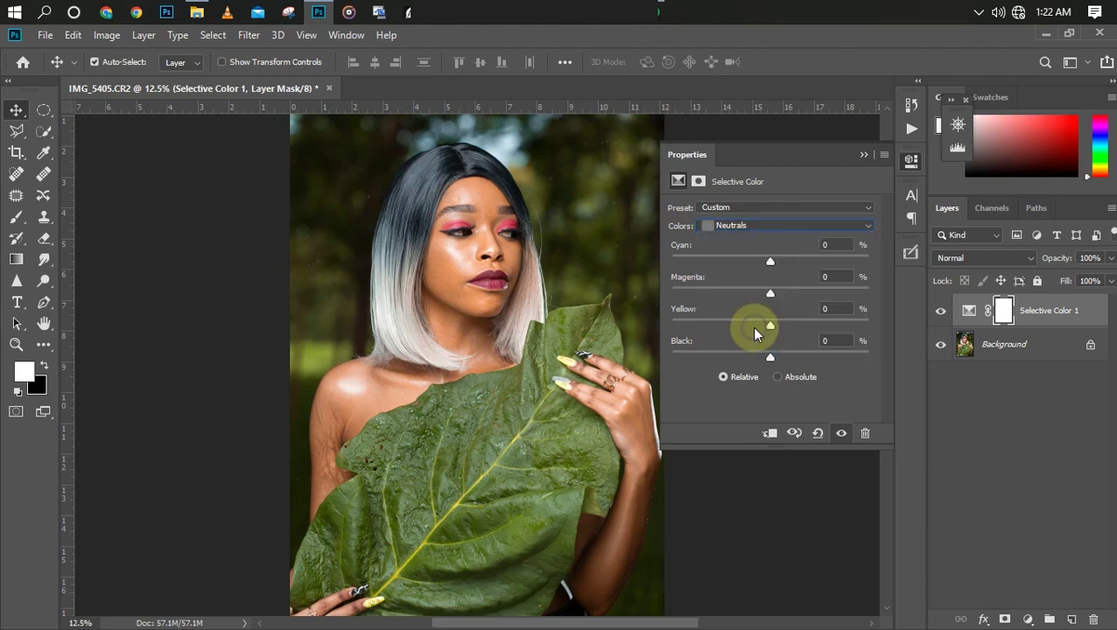
key(ctrl+minus)
key(ctrl+plus)
key(ctrl+minus)
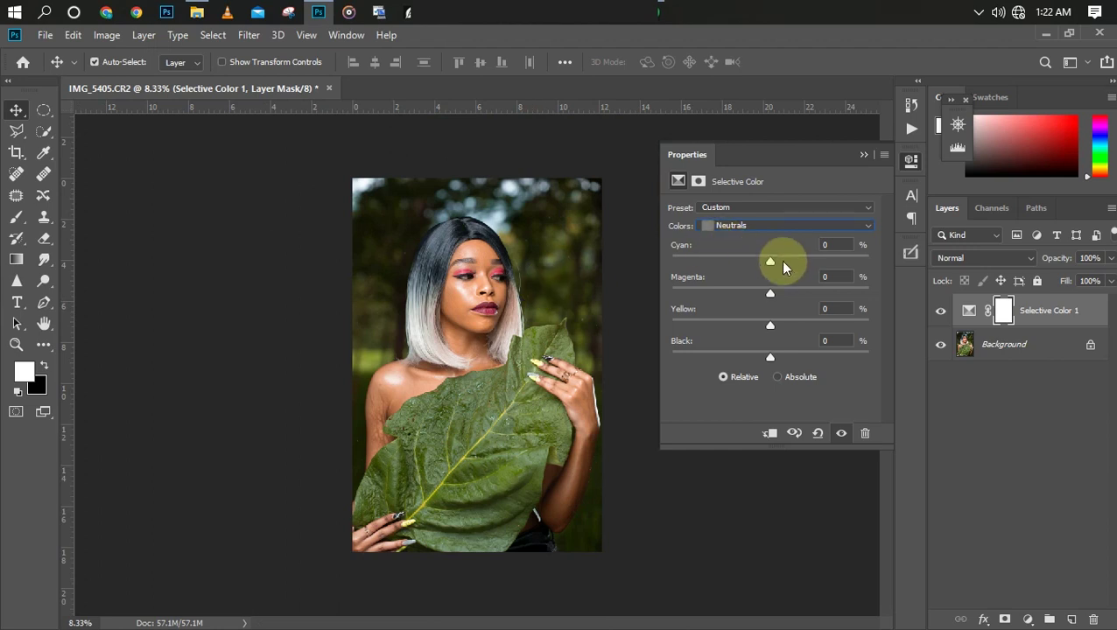
drag(772, 260, 778, 262)
drag(783, 263, 764, 263)
Examine the effect of the Neutrals change on the skin, hair and leaf, both close up and in full view.
key(ctrl+plus)
key(ctrl+plus)
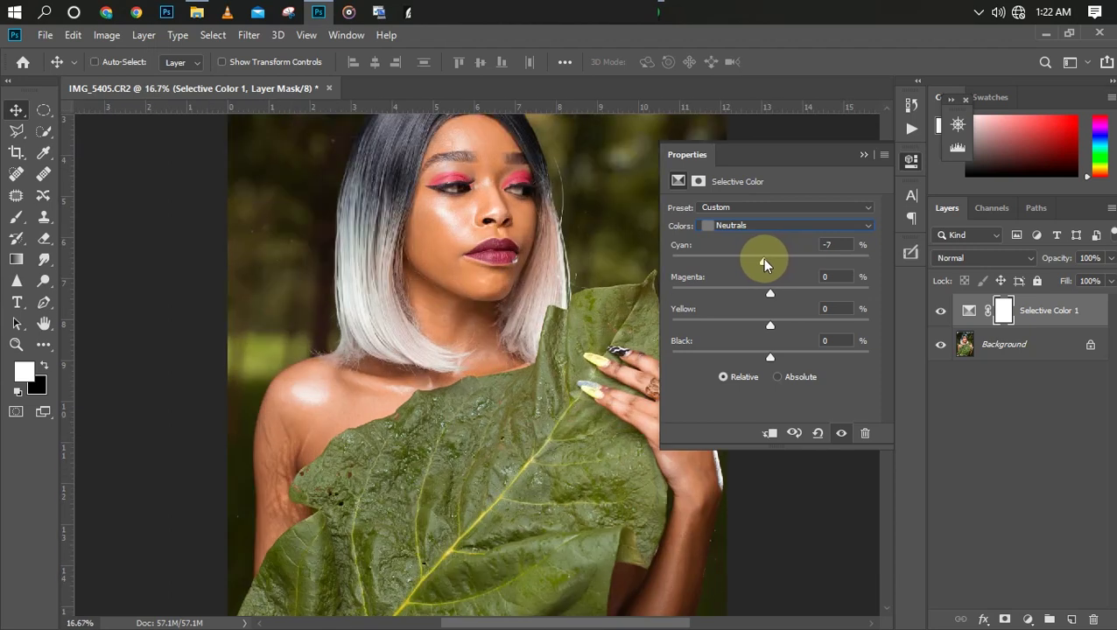
key(ctrl+plus)
key(ctrl+minus)
key(ctrl+minus)
key(ctrl+minus)
key(ctrl+minus)
key(ctrl+plus)
key(ctrl+plus)
key(ctrl+minus)
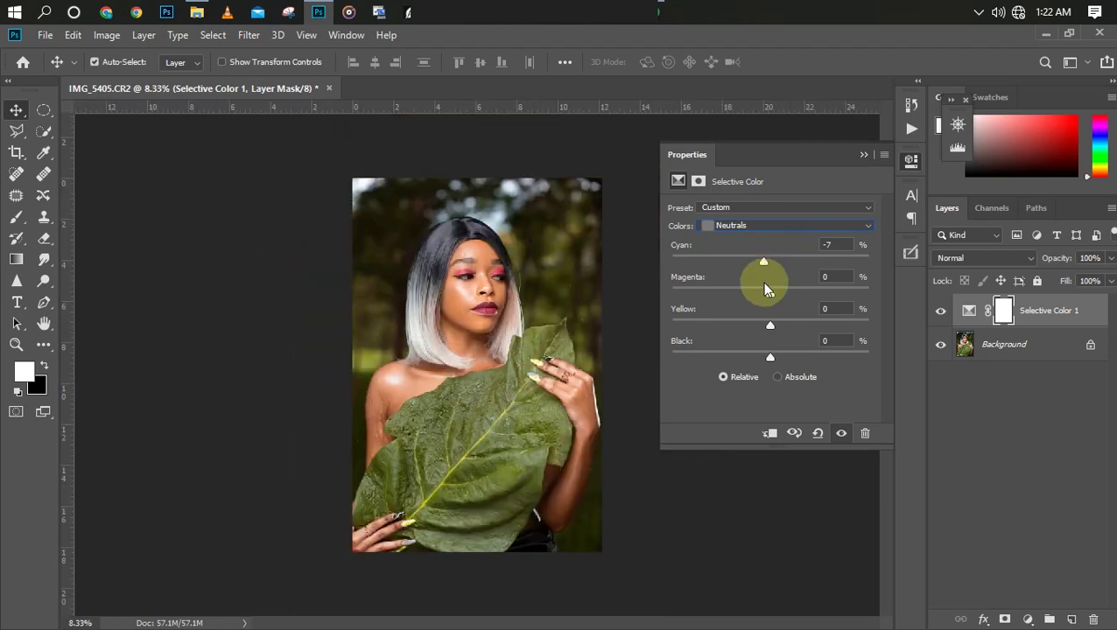
Collapse the Selective Color settings and review the portrait's overall colour at several magnifications.
click(790, 225)
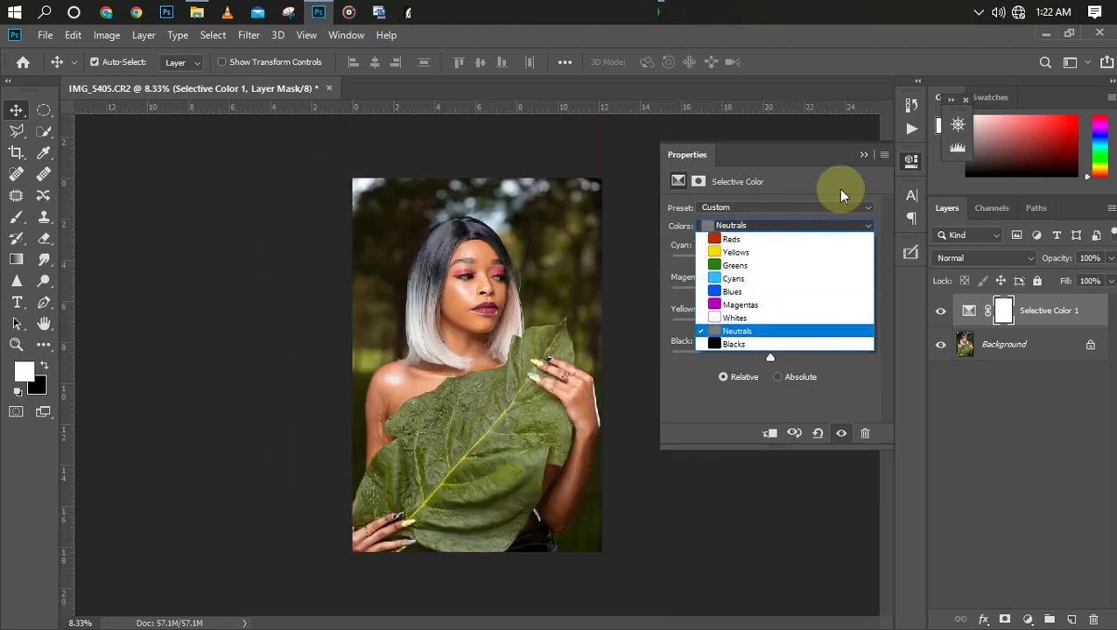
click(849, 166)
click(862, 154)
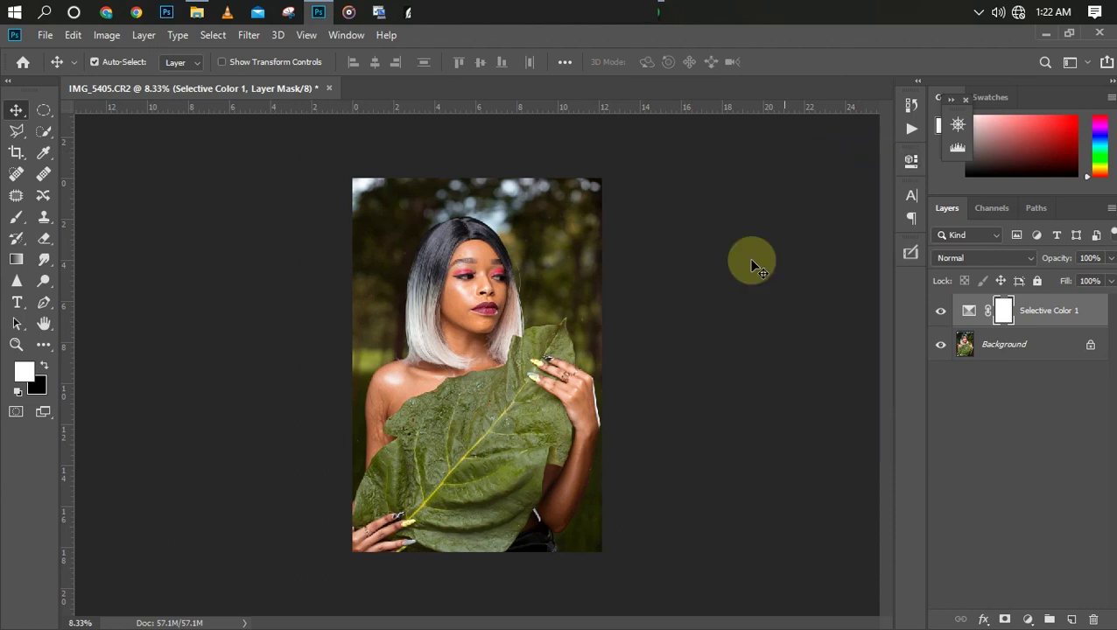
key(ctrl+plus)
key(ctrl+minus)
key(ctrl+minus)
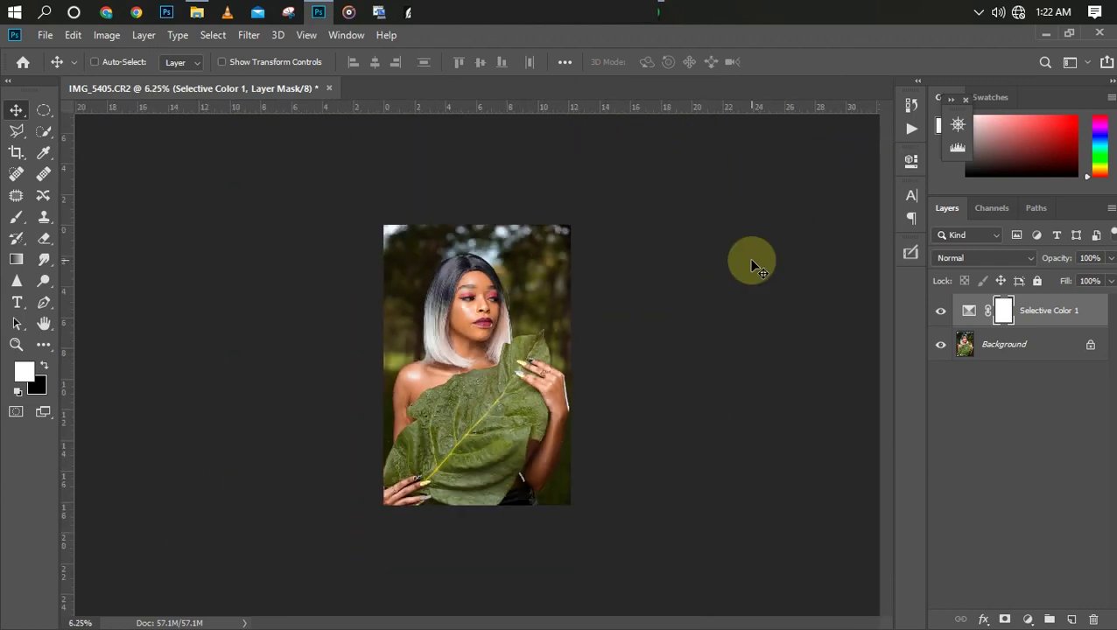
key(ctrl+plus)
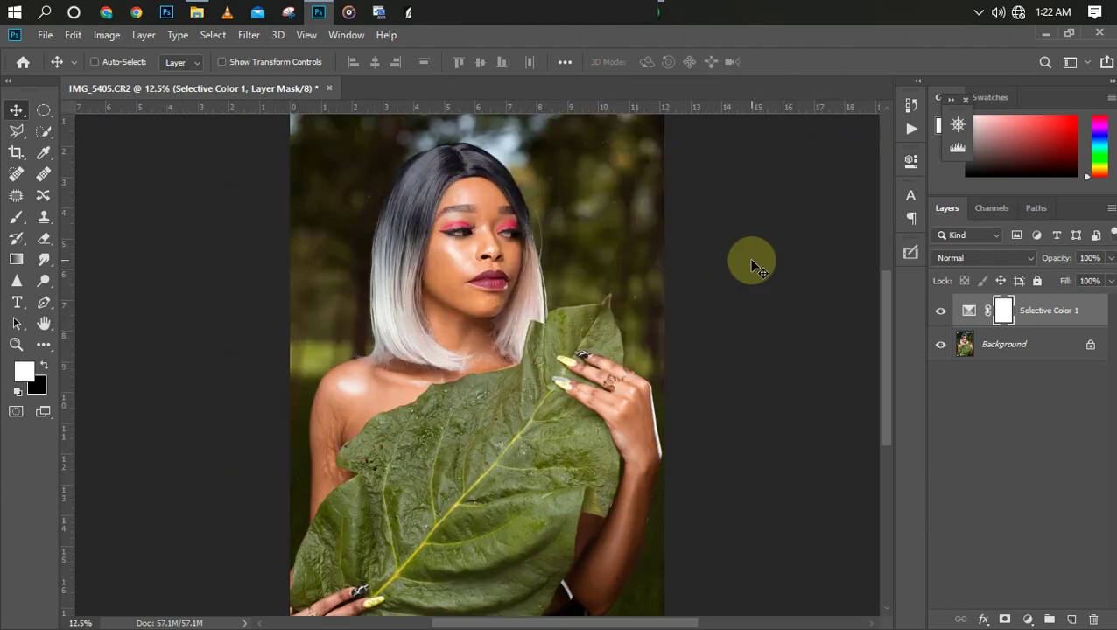
key(ctrl+plus)
key(ctrl+minus)
key(ctrl+plus)
key(ctrl+minus)
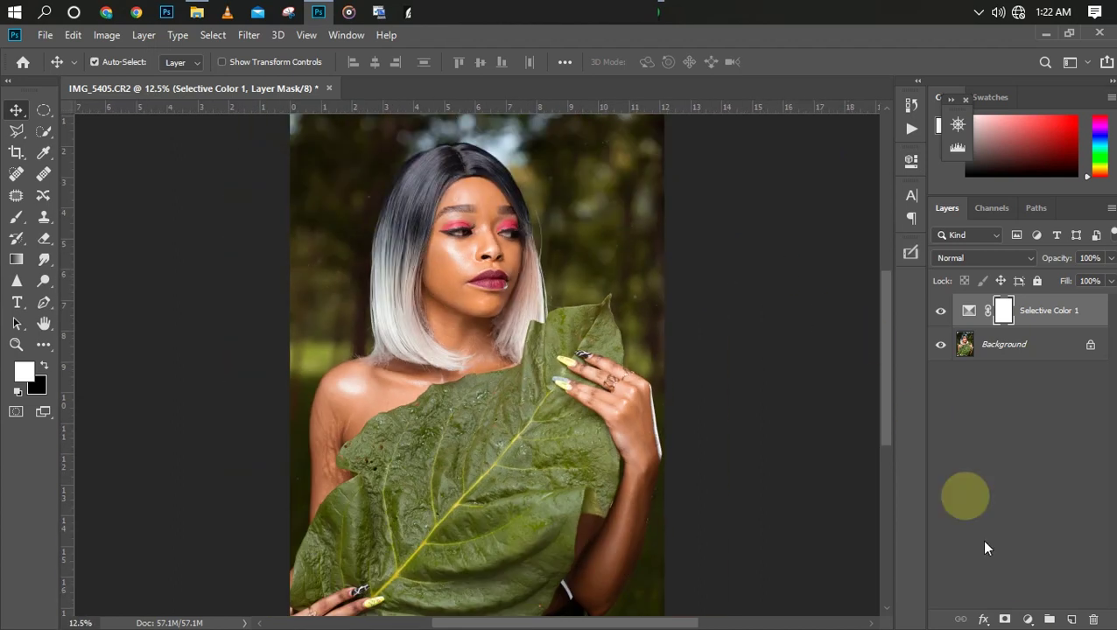
Add a Hue/Saturation adjustment layer and set the saturation of the Reds to +2.
click(1026, 618)
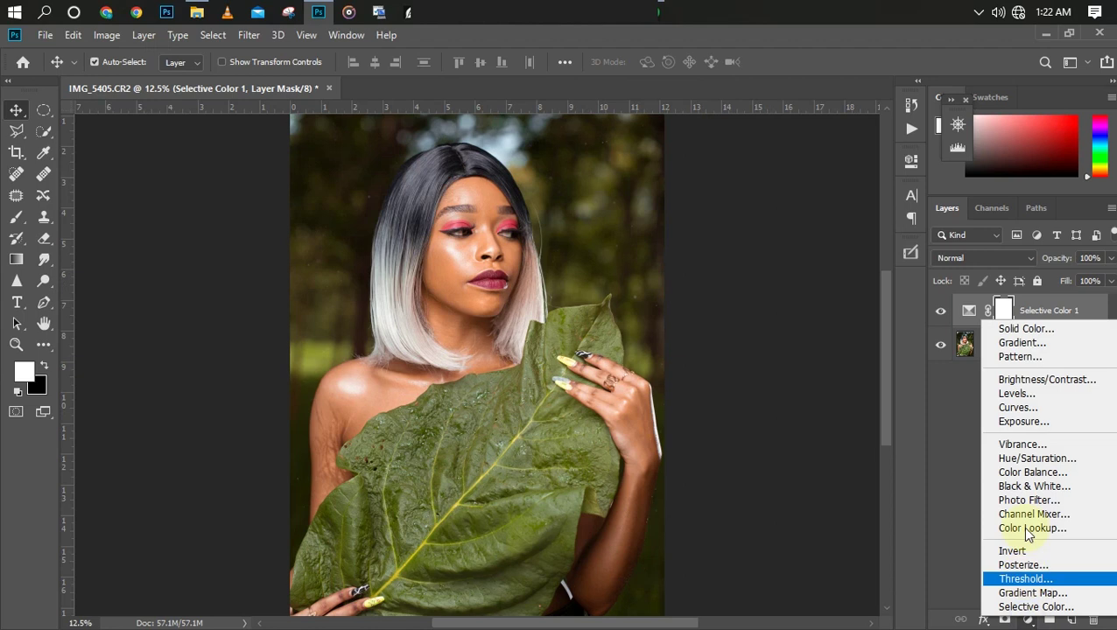
click(1024, 460)
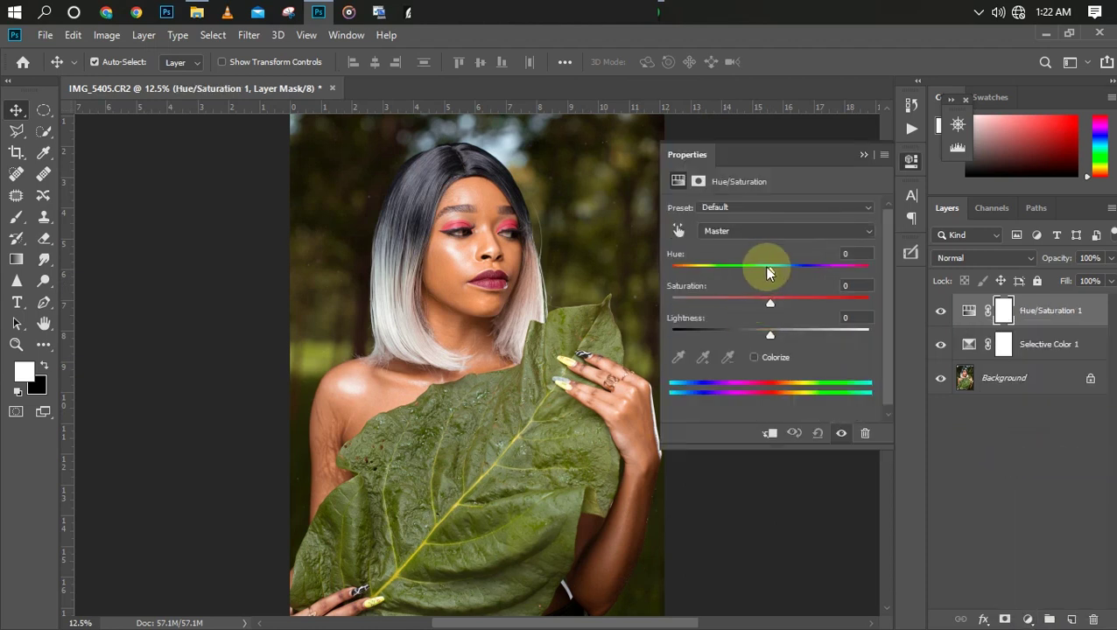
click(749, 230)
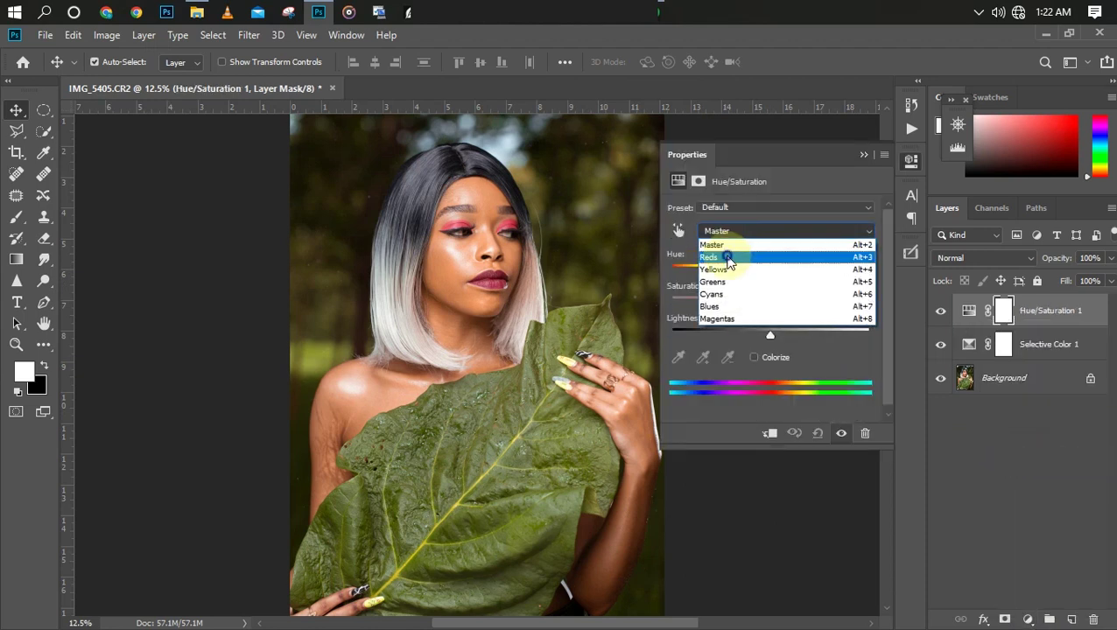
click(726, 258)
mouse_move(766, 301)
mouse_down()
mouse_move(788, 302)
mouse_move(741, 301)
mouse_move(803, 298)
mouse_move(741, 300)
mouse_move(772, 300)
mouse_up()
Check the effect of the Reds saturation change on the skin and lips, close up and across the whole portrait.
key(ctrl+minus)
key(ctrl+minus)
key(ctrl+minus)
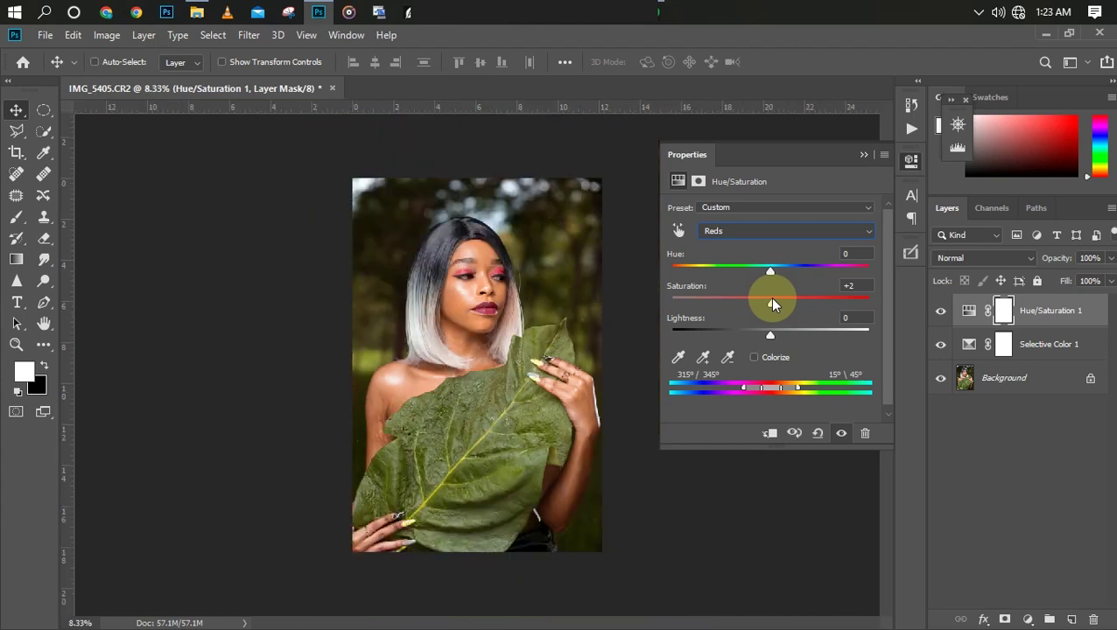
key(ctrl+plus)
key(ctrl+plus)
key(ctrl+plus)
key(ctrl+plus)
key(ctrl+plus)
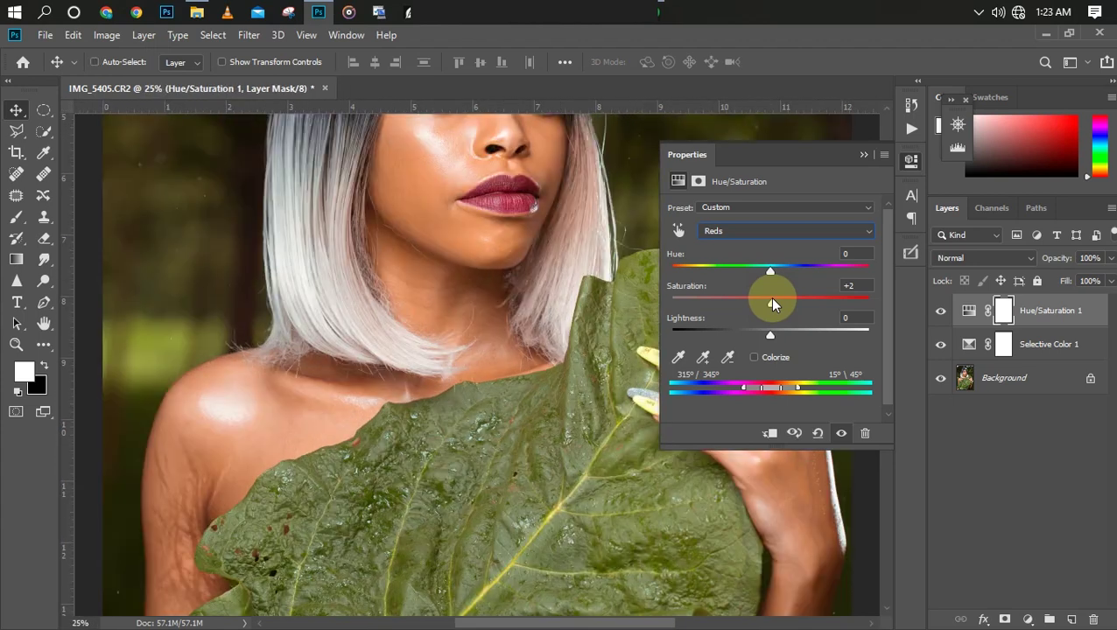
key(ctrl+minus)
key(ctrl+minus)
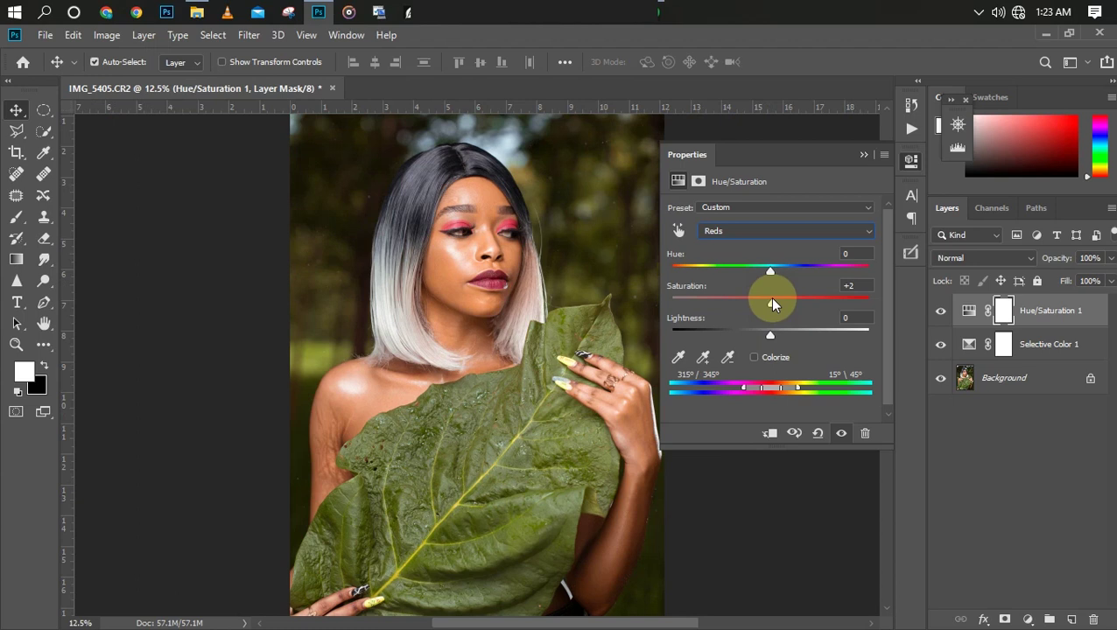
key(ctrl+minus)
key(ctrl+minus)
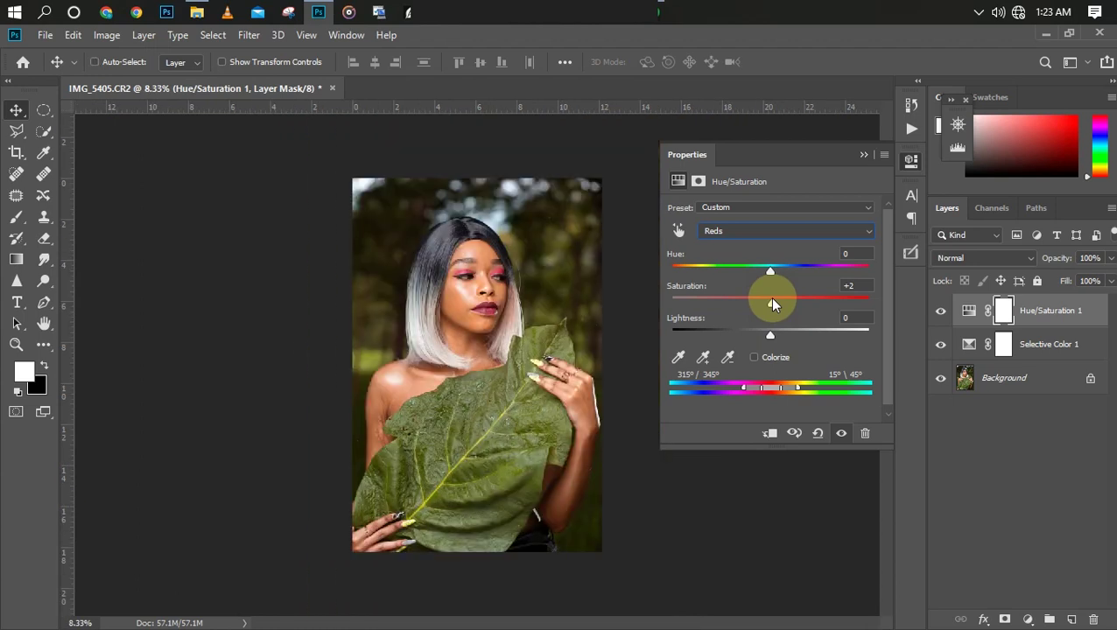